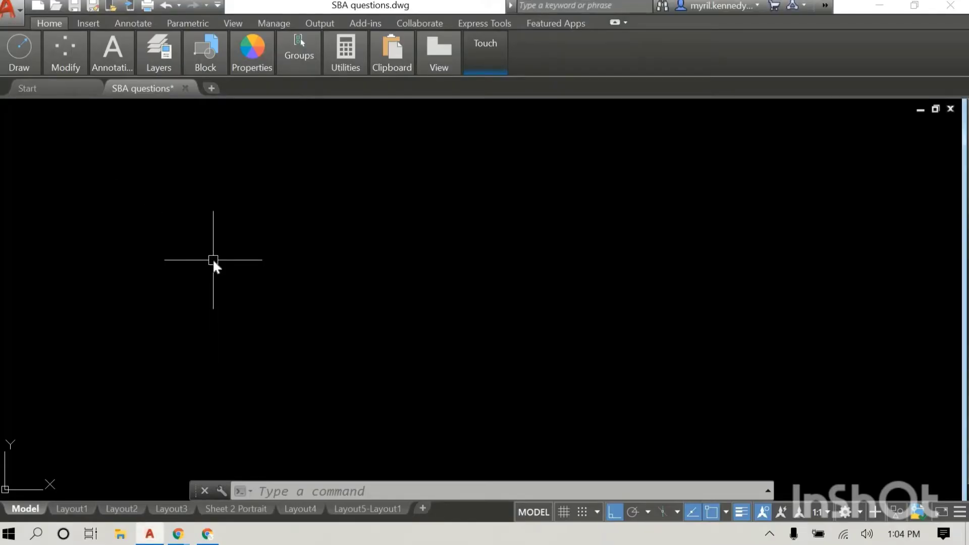
# - Draw an ellipse from a picked left endpoint with a 2000 main axis and 700 half-axis
pyautogui.write('e')
pyautogui.press('Return')
pyautogui.click(301, 297)
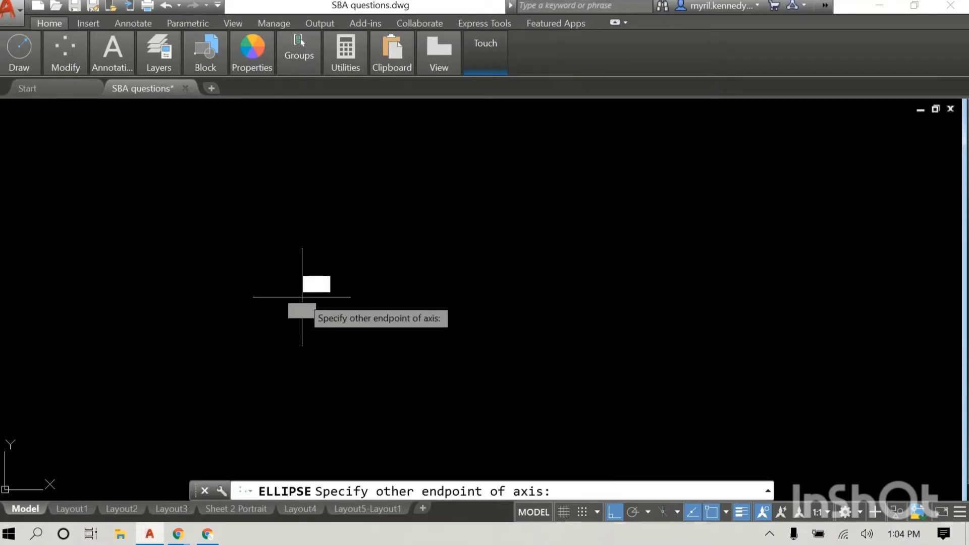
pyautogui.write('2000')
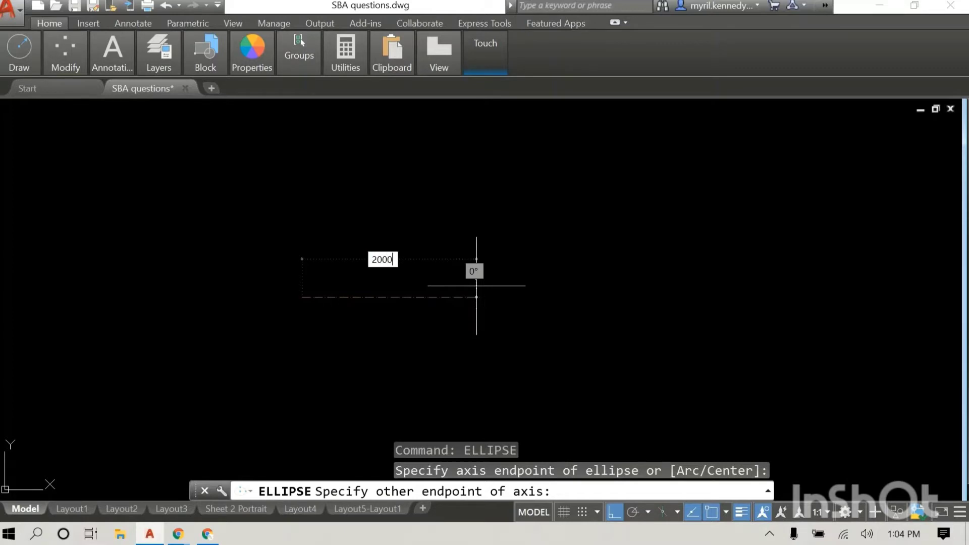
pyautogui.press('Return')
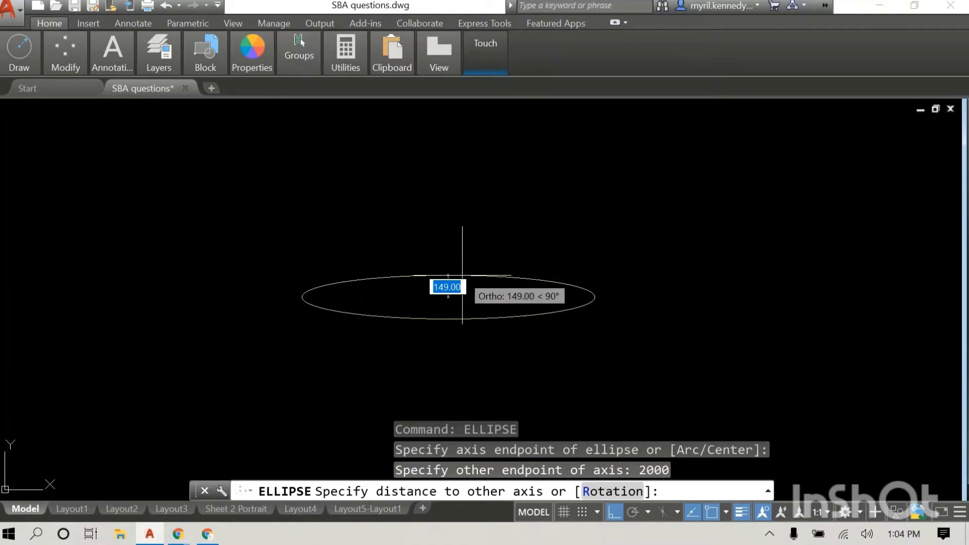
pyautogui.write('7')
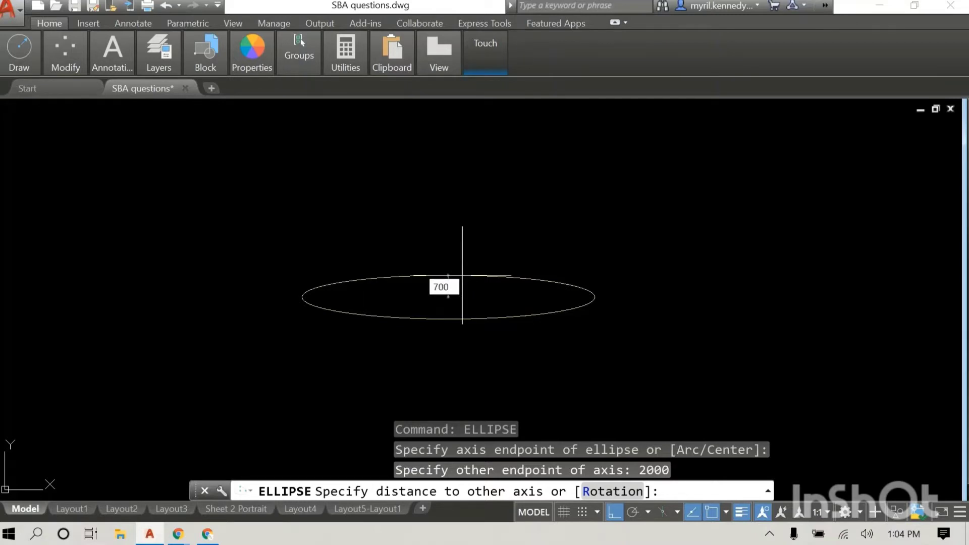
pyautogui.press('Return')
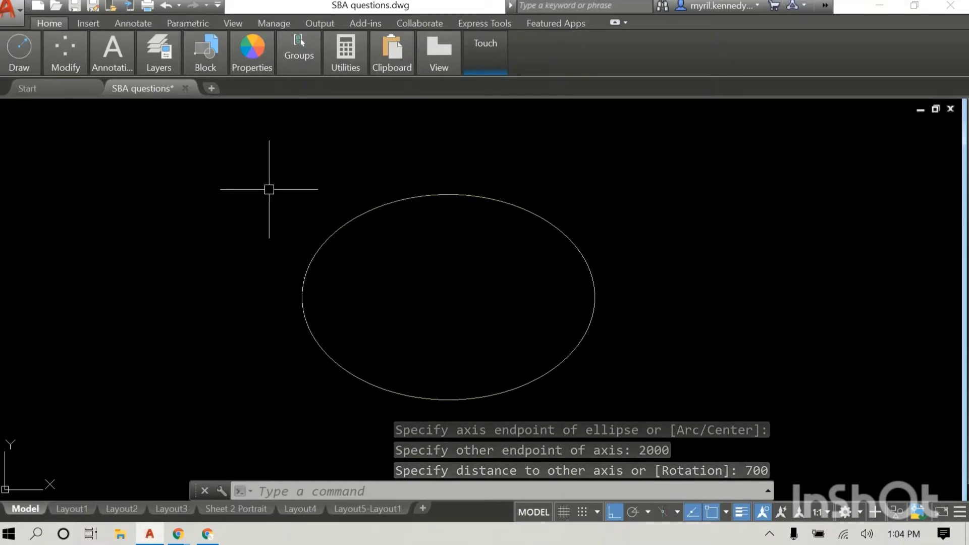
# - Add linear dimensions to the ellipse: 2000.0 width above it and 1400.0 height on its right
pyautogui.write('dim')
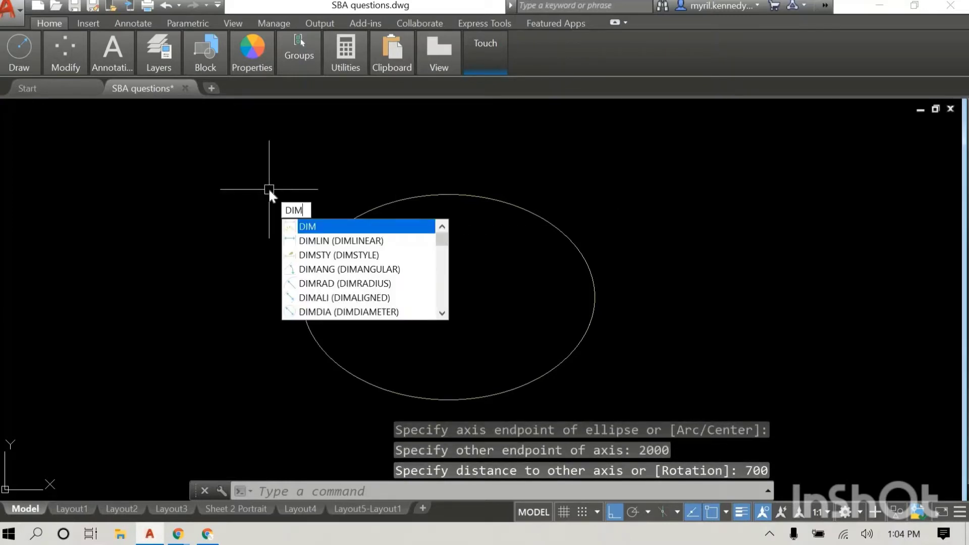
pyautogui.press('Down')
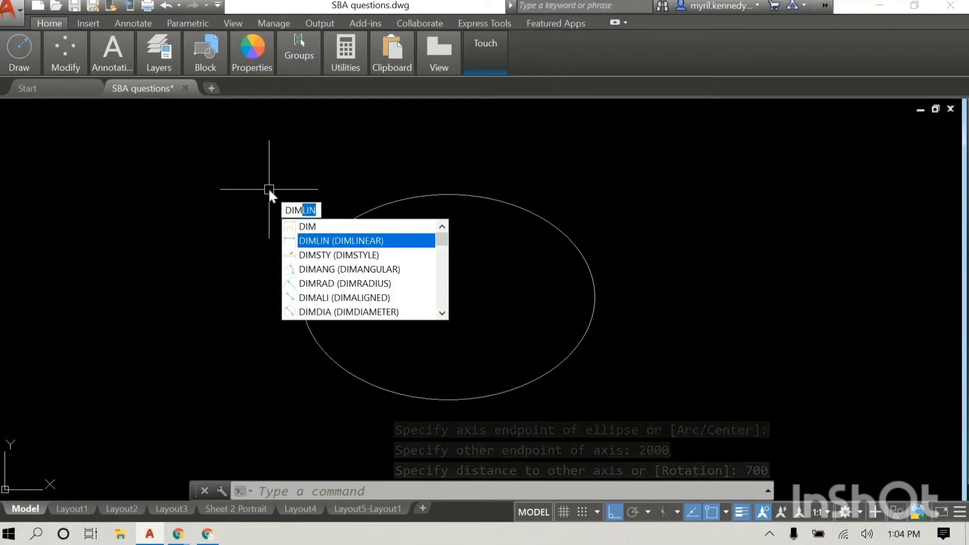
pyautogui.press('Return')
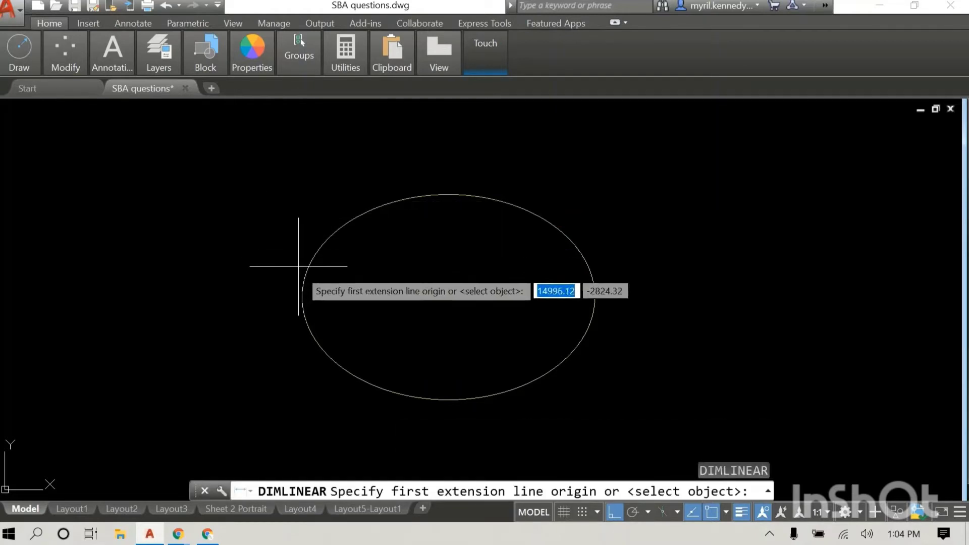
pyautogui.click(301, 297)
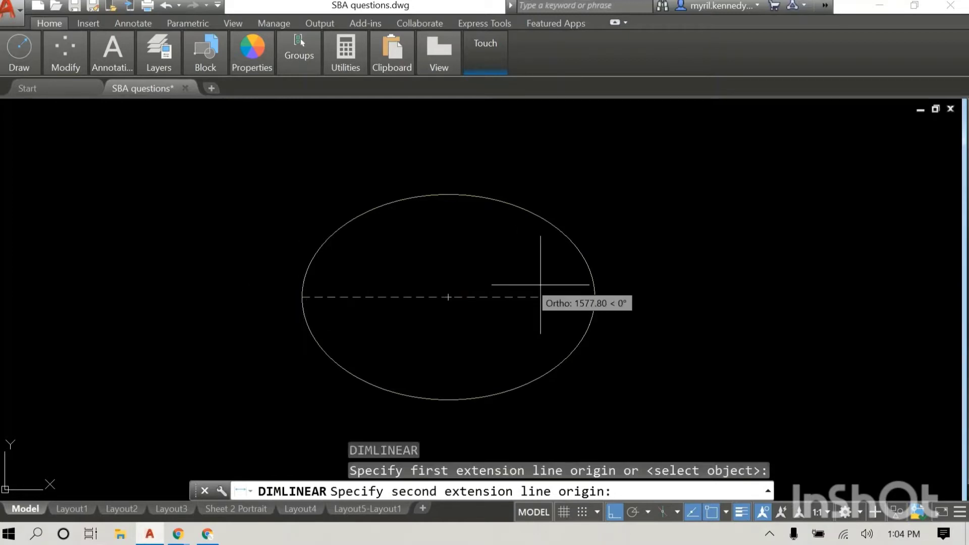
pyautogui.click(594, 297)
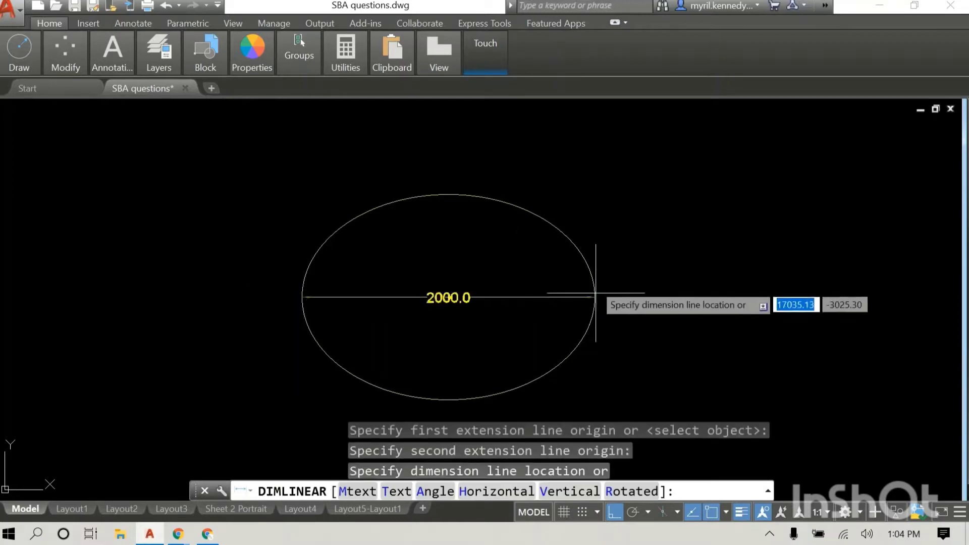
pyautogui.click(581, 160)
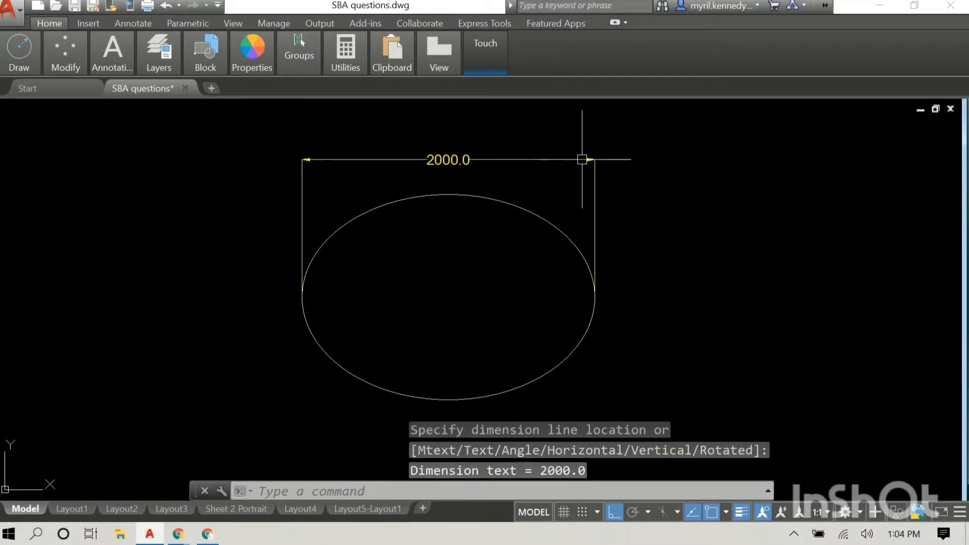
pyautogui.rightClick(679, 193)
pyautogui.click(694, 200)
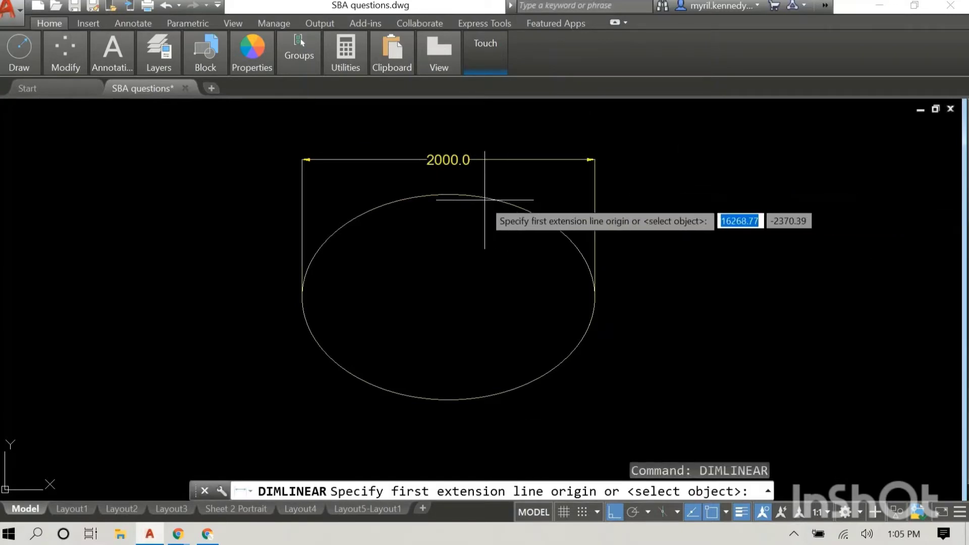
pyautogui.click(448, 194)
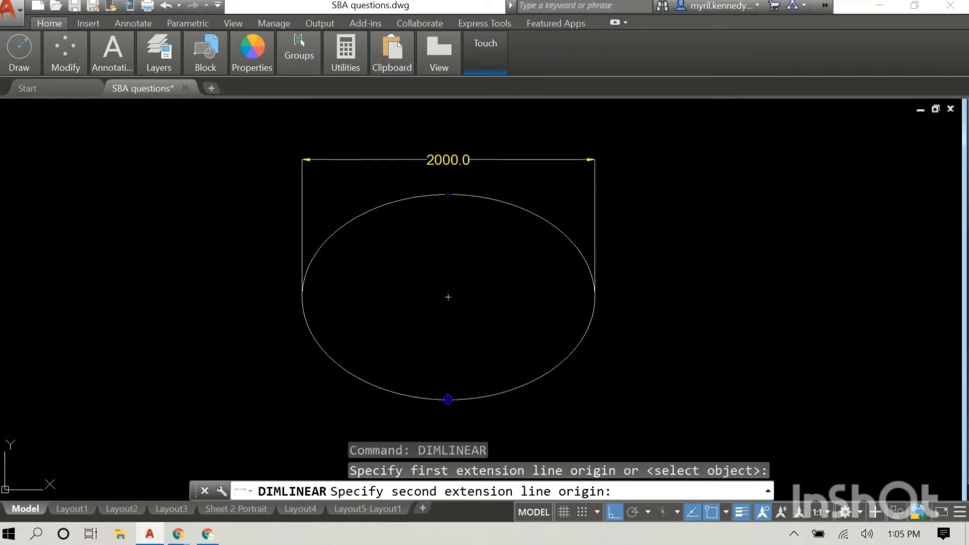
pyautogui.click(448, 400)
pyautogui.click(639, 347)
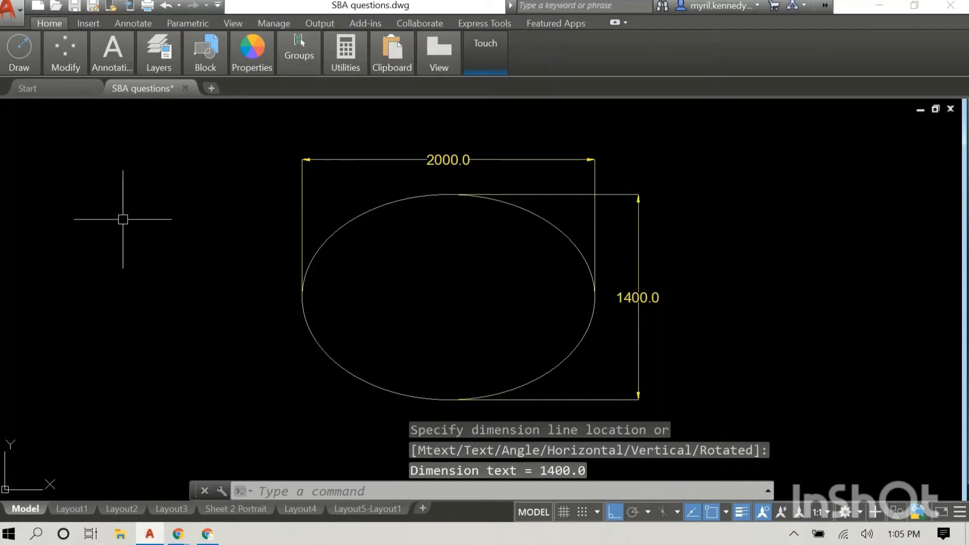
pyautogui.click(523, 208)
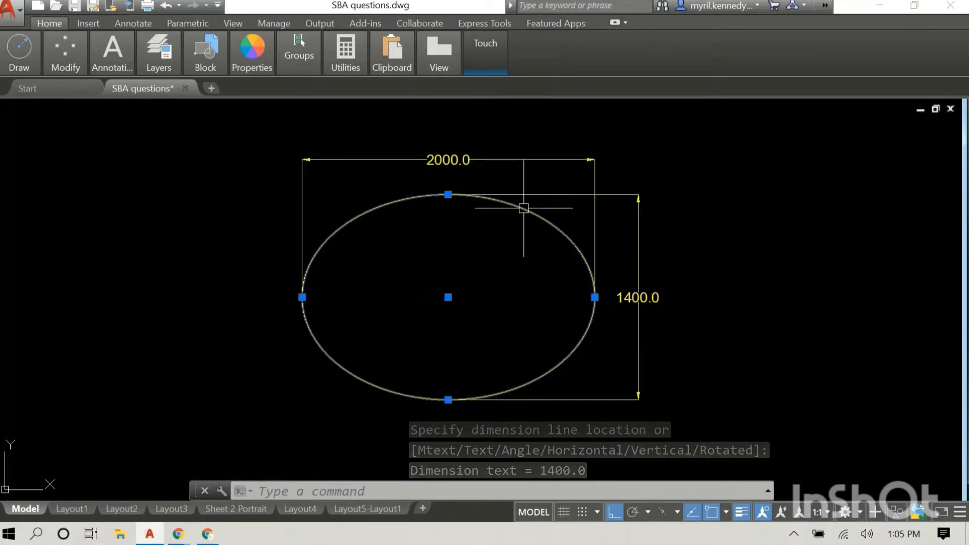
# - Put the ellipse on the outline layer, then select it with the 2000.0 dimension for moving
pyautogui.click(164, 75)
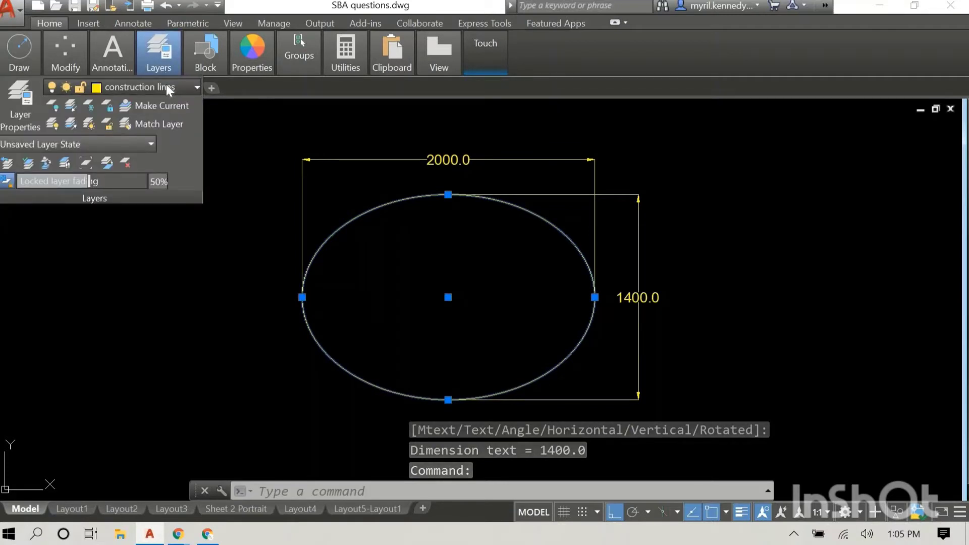
pyautogui.click(166, 84)
pyautogui.click(143, 289)
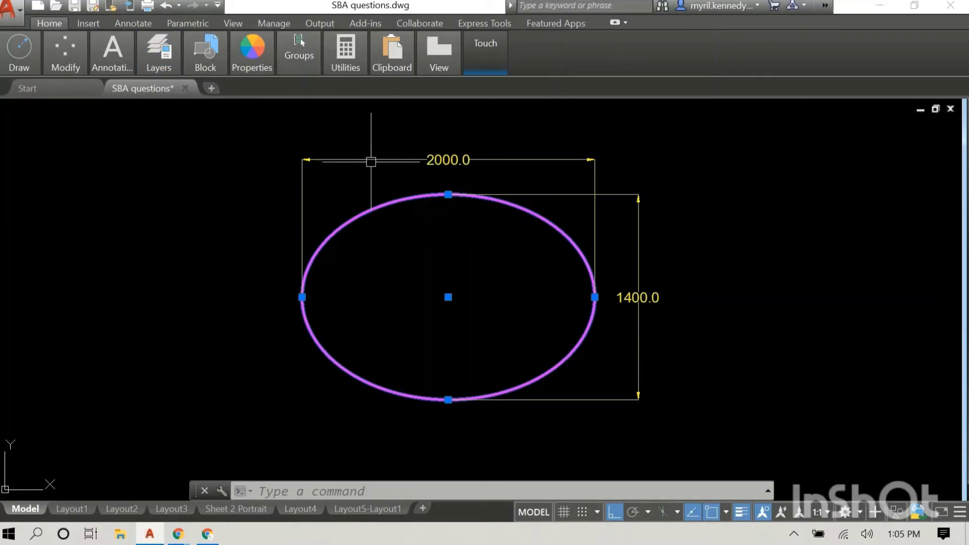
pyautogui.click(383, 160)
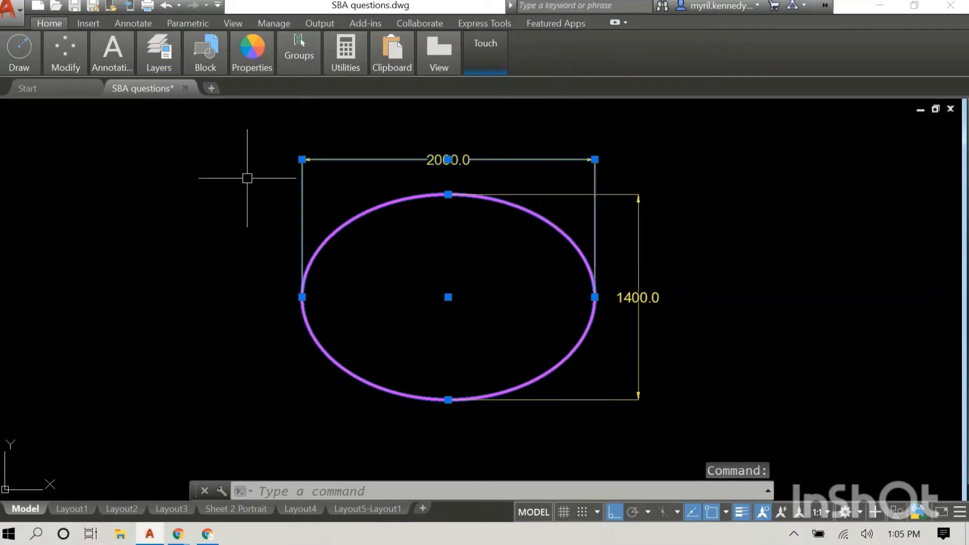
pyautogui.rightClick(174, 175)
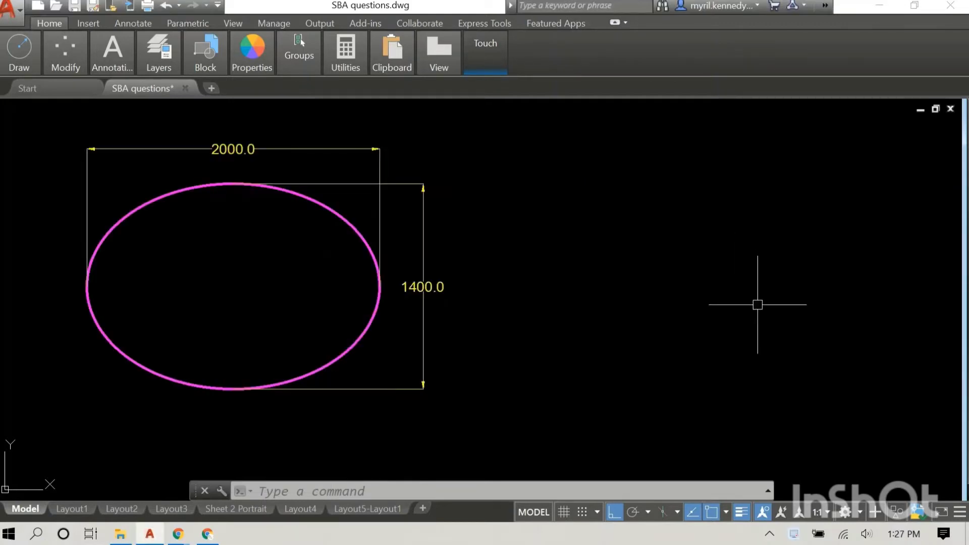
# - Draw two circles of radius 700 and 1000 sharing one centre to the right of the ellipse
pyautogui.moveTo(757, 305); pyautogui.dragTo(718, 304, button='middle')
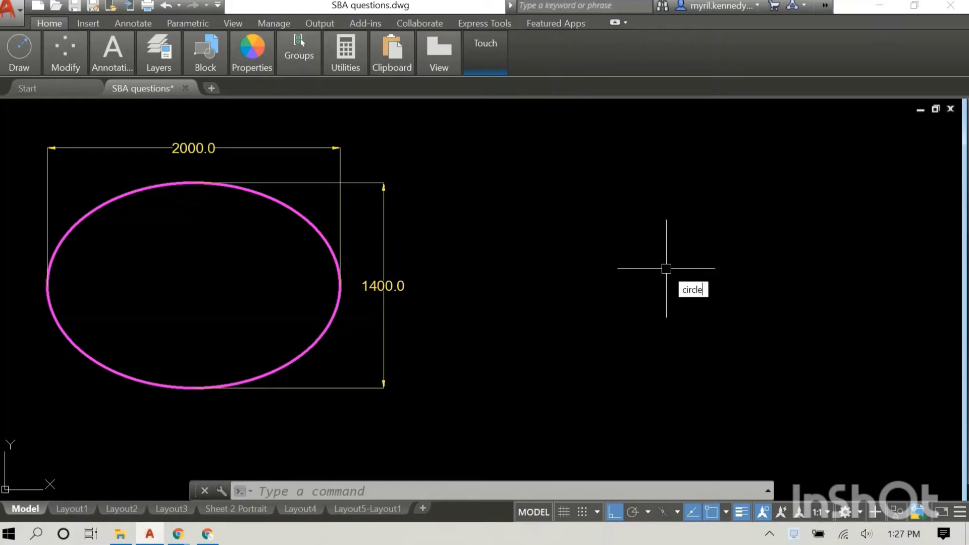
pyautogui.press('Return')
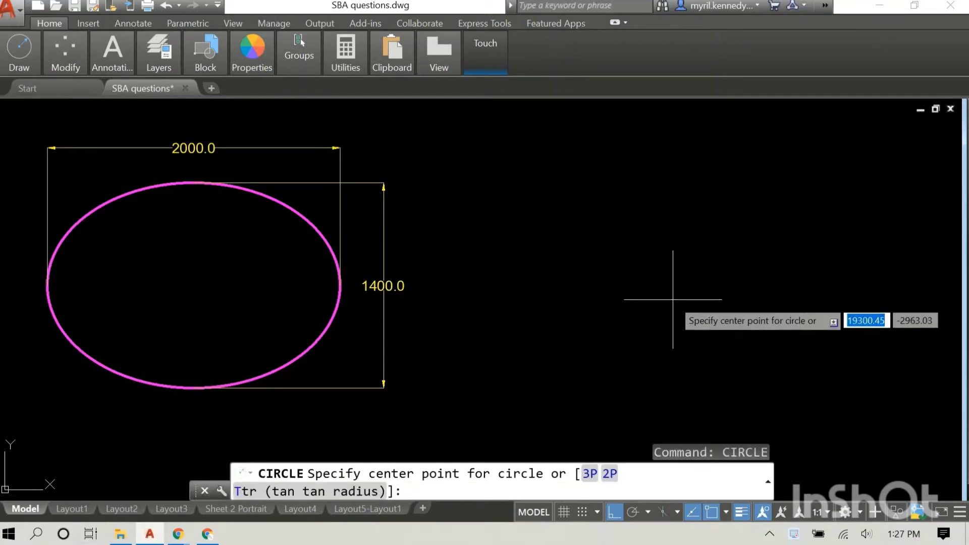
pyautogui.click(669, 291)
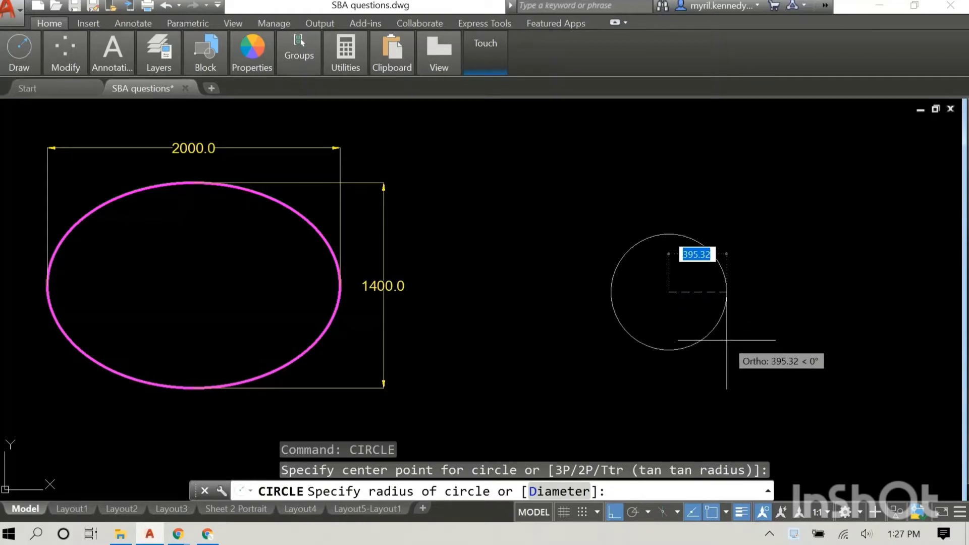
pyautogui.write('700')
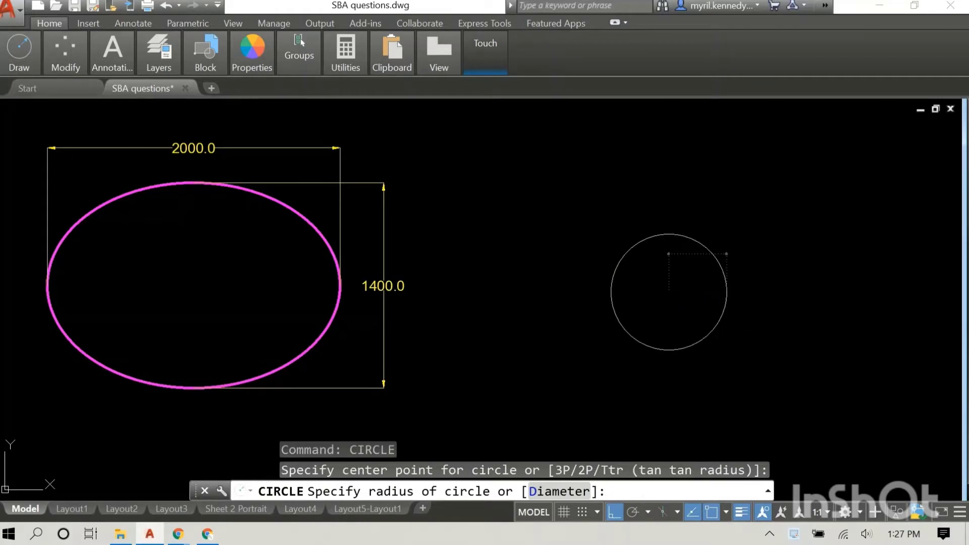
pyautogui.press('Return')
pyautogui.rightClick(808, 288)
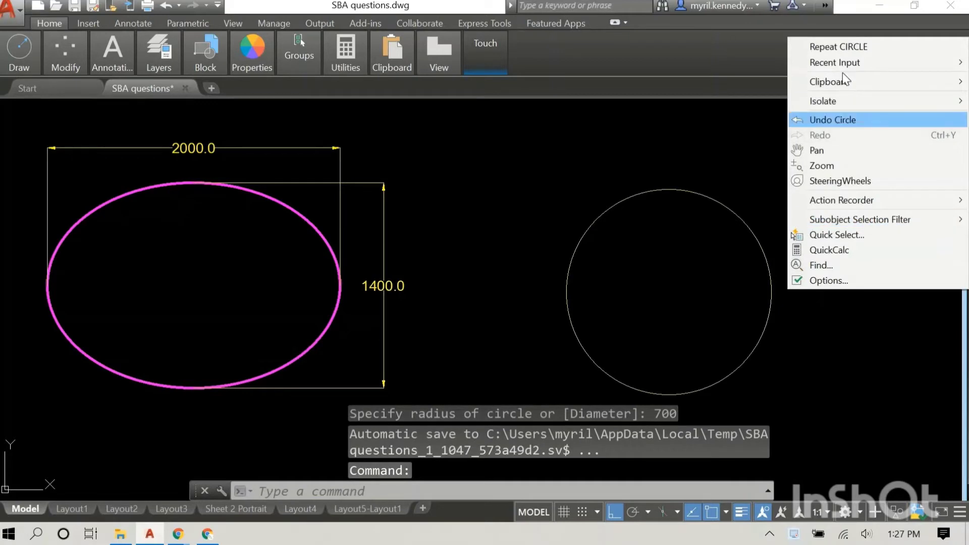
pyautogui.click(855, 45)
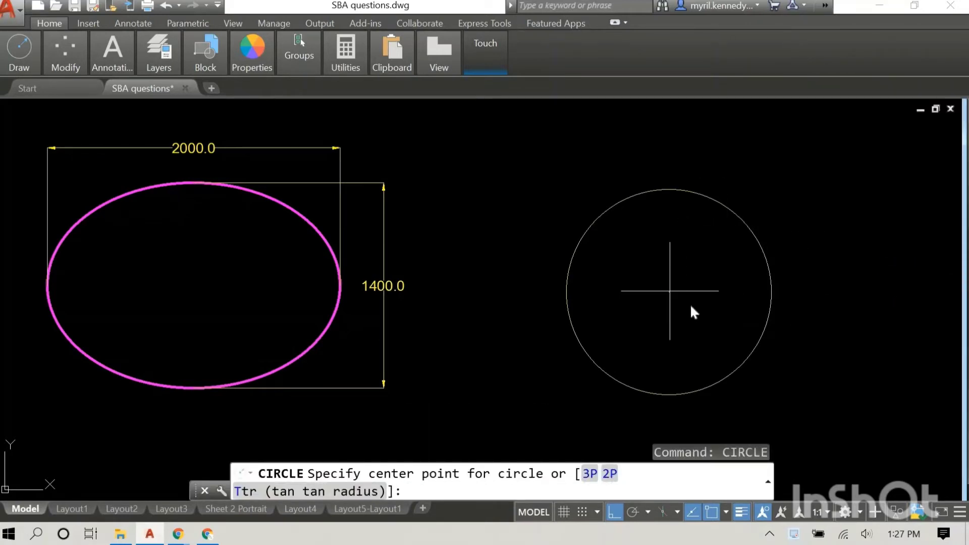
pyautogui.click(669, 291)
pyautogui.write('1')
pyautogui.press('Return')
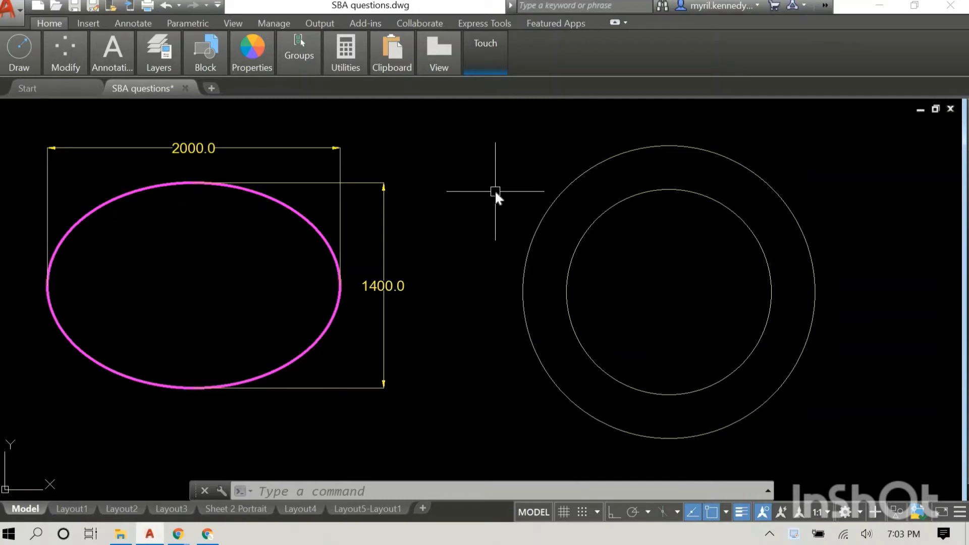
# - Draw the vertical and horizontal diameters across the outer circle, quadrant to quadrant
pyautogui.press('Return')
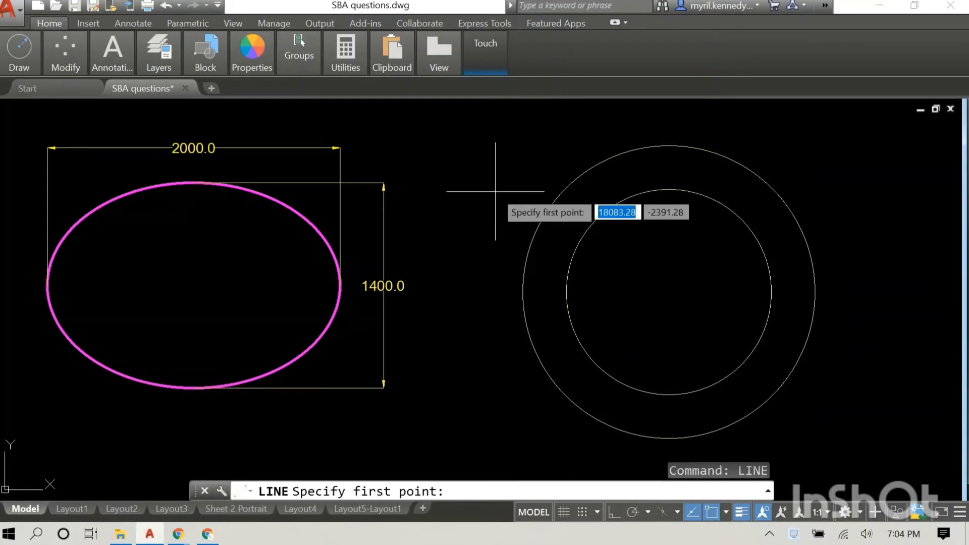
pyautogui.click(668, 145)
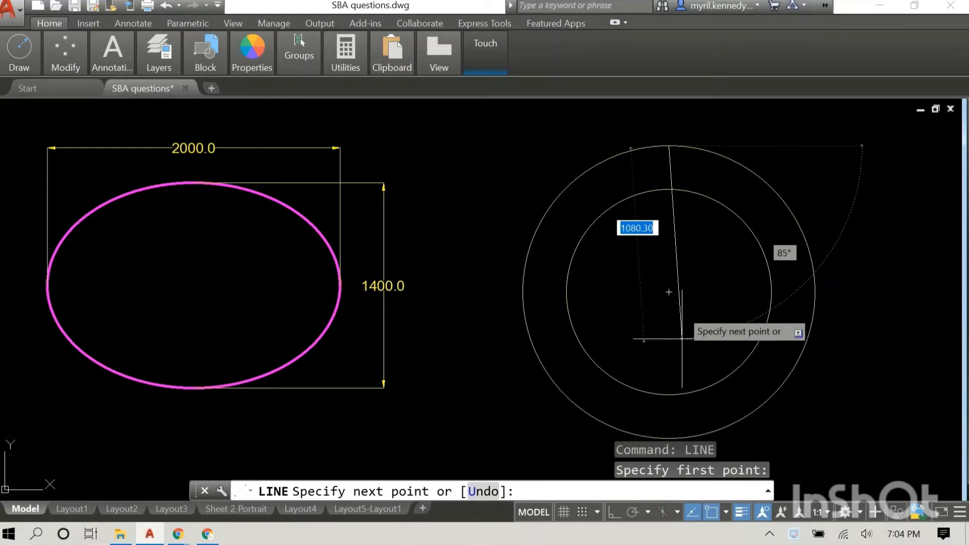
pyautogui.click(668, 434)
pyautogui.rightClick(876, 254)
pyautogui.click(876, 258)
pyautogui.rightClick(878, 254)
pyautogui.click(879, 263)
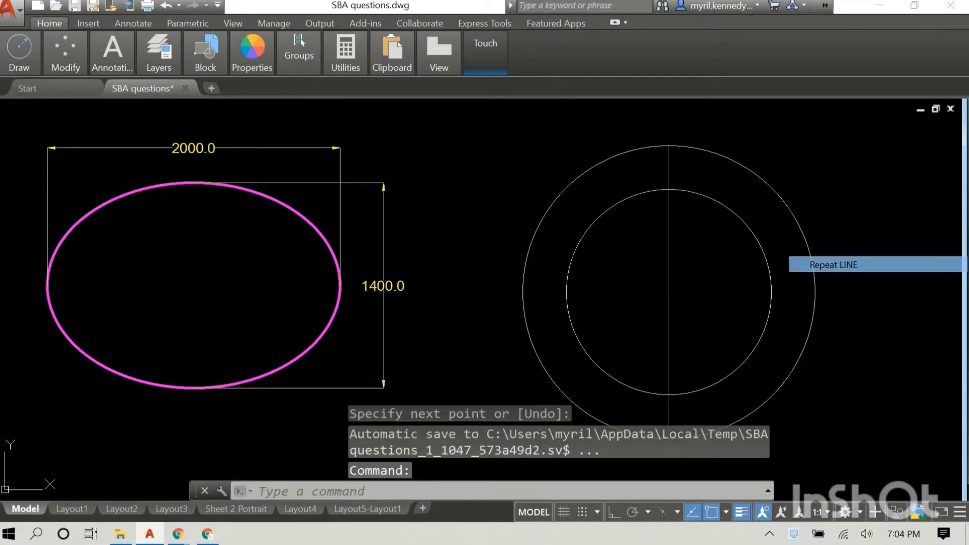
pyautogui.click(522, 292)
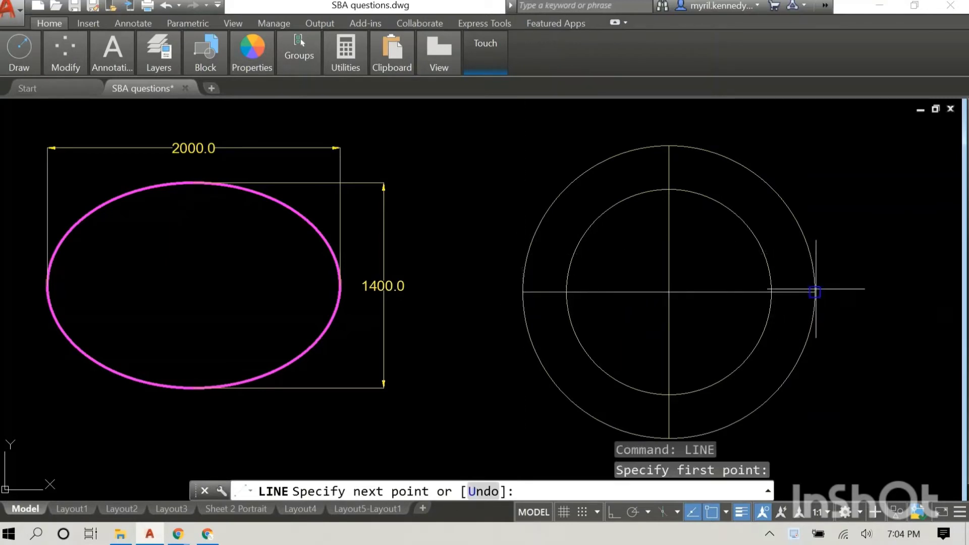
pyautogui.click(815, 292)
pyautogui.rightClick(857, 260)
pyautogui.click(869, 271)
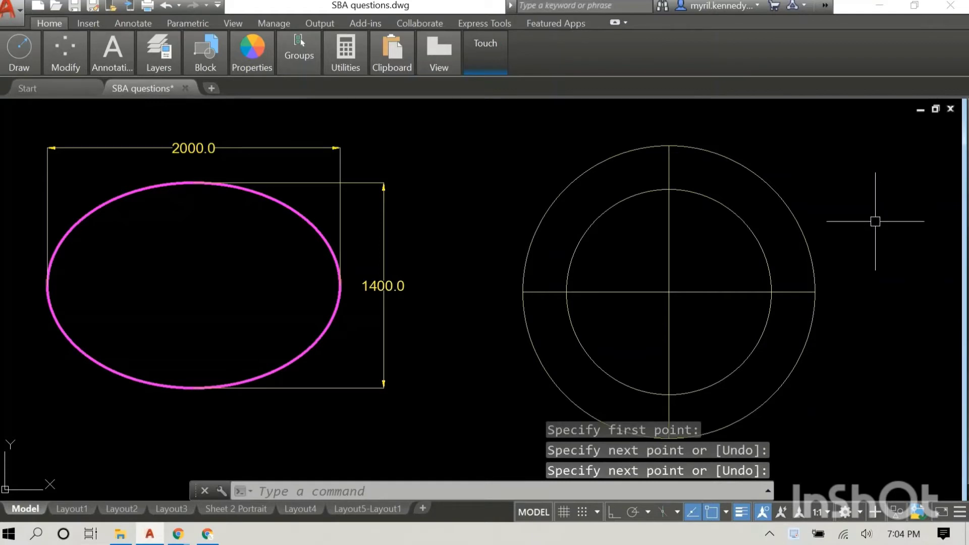
# - Draw radial lines from the centre at 60° and 30° out to the outer circle
pyautogui.rightClick(875, 221)
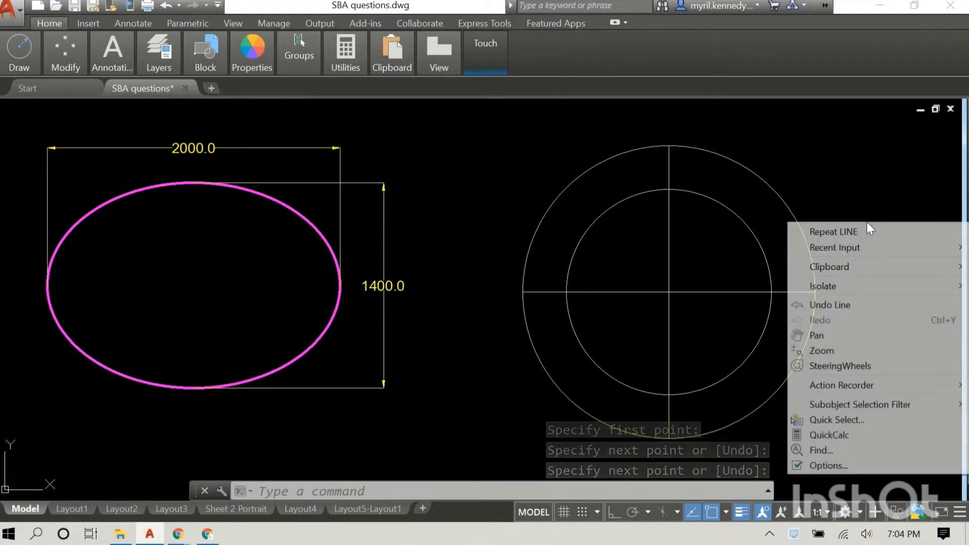
pyautogui.click(863, 231)
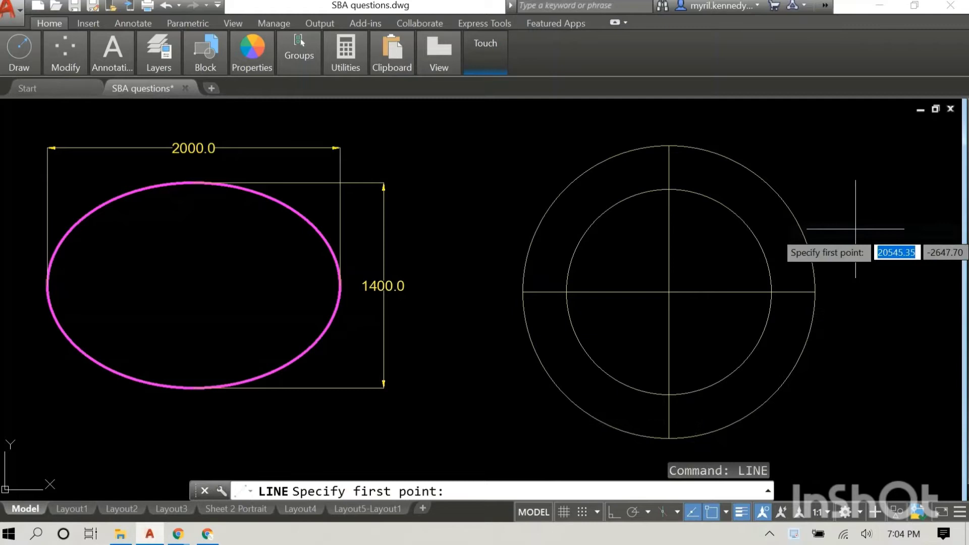
pyautogui.click(669, 292)
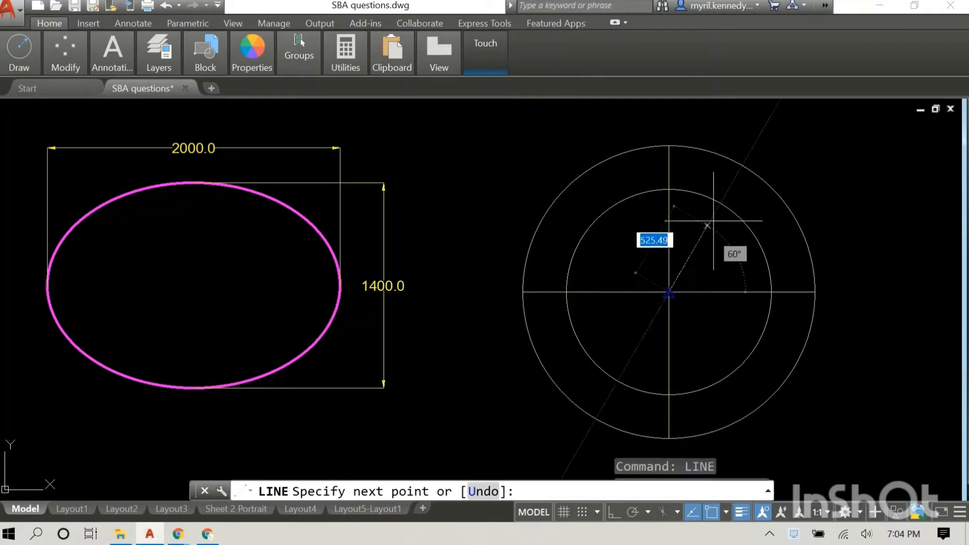
pyautogui.click(741, 165)
pyautogui.rightClick(862, 167)
pyautogui.click(870, 174)
pyautogui.rightClick(873, 172)
pyautogui.click(874, 179)
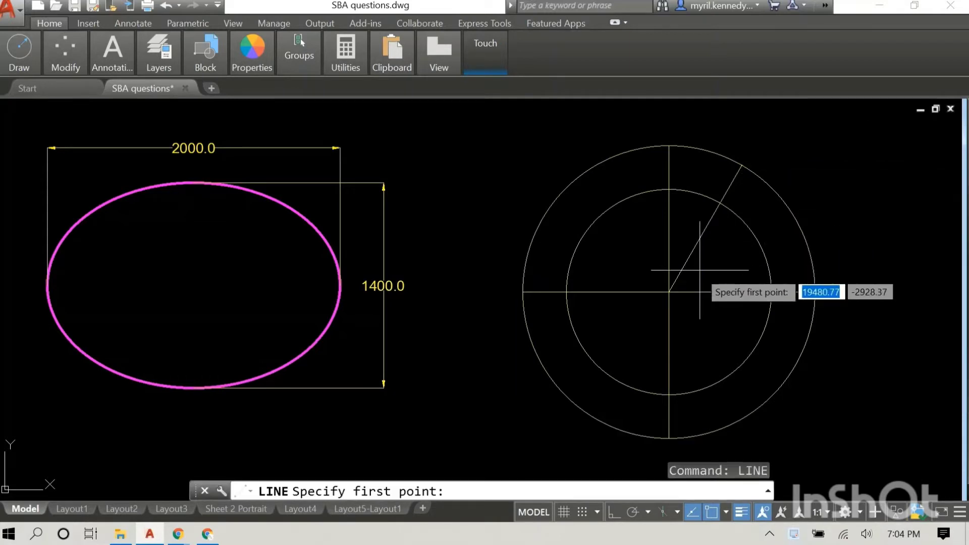
pyautogui.click(668, 291)
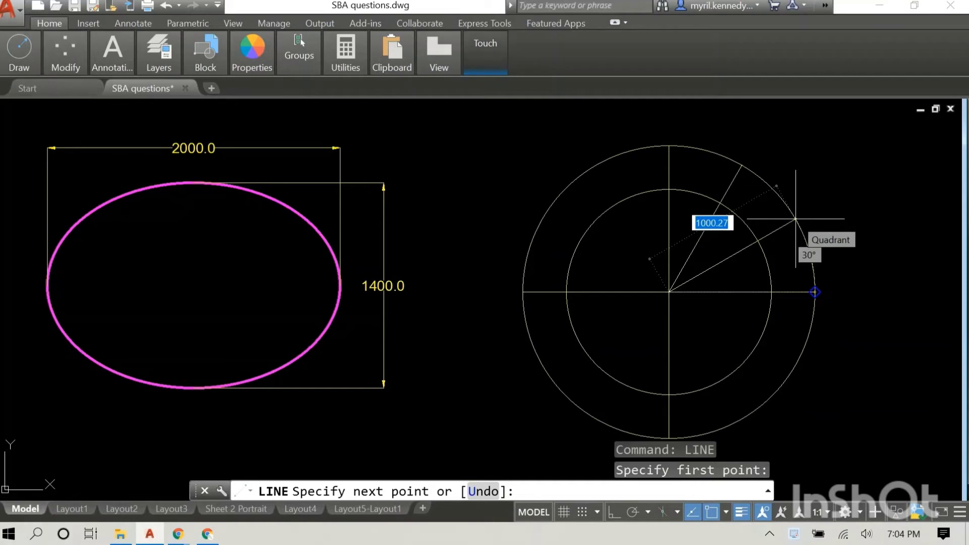
pyautogui.scroll(3, 795, 219)
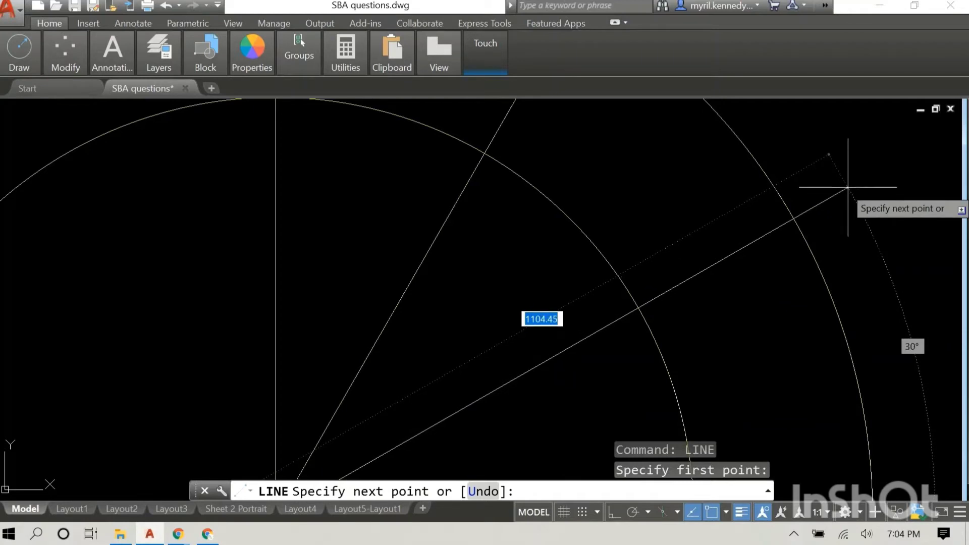
pyautogui.click(847, 187)
pyautogui.rightClick(853, 183)
pyautogui.click(887, 184)
pyautogui.scroll(-5, 887, 179)
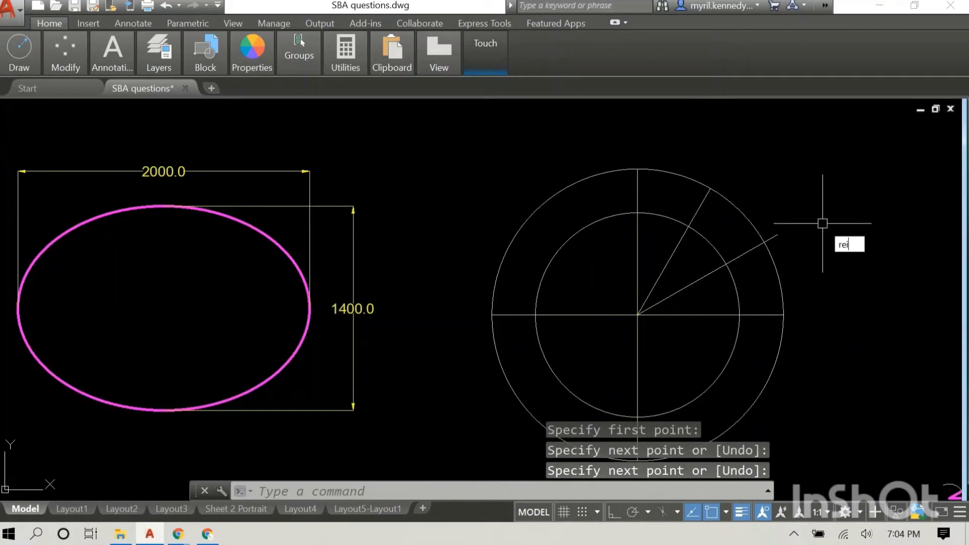
# - Trim the overhanging end of the 30° radial line back to the outer circle
pyautogui.press('Return')
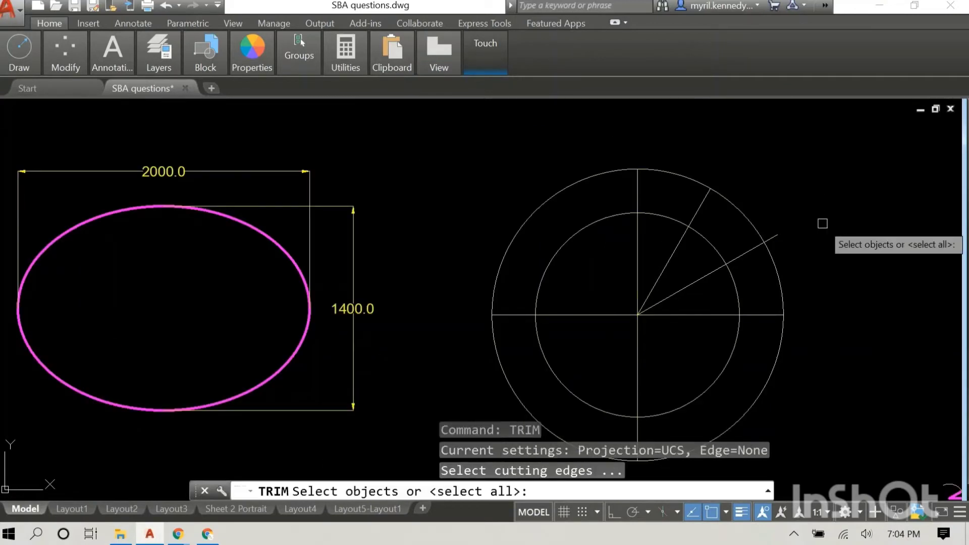
pyautogui.click(772, 262)
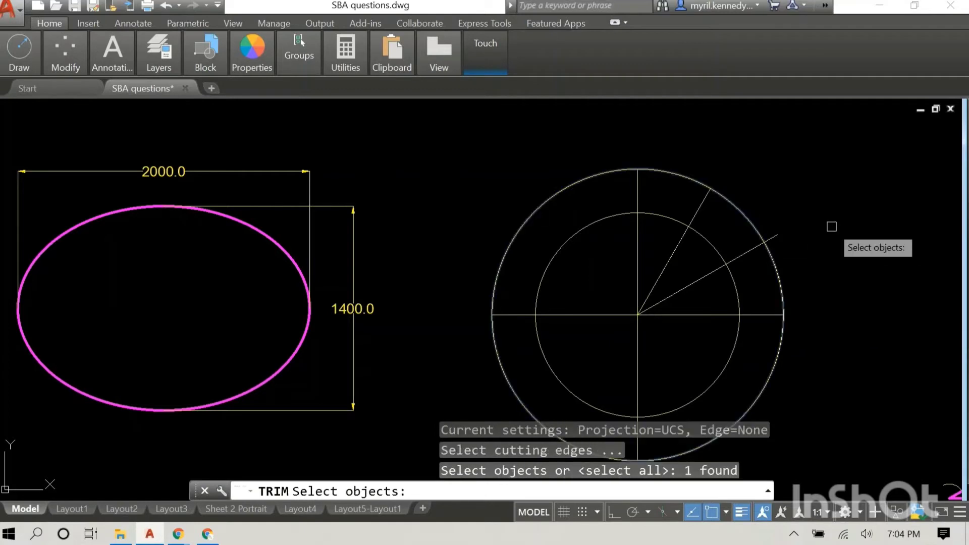
pyautogui.press('Return')
pyautogui.rightClick(815, 228)
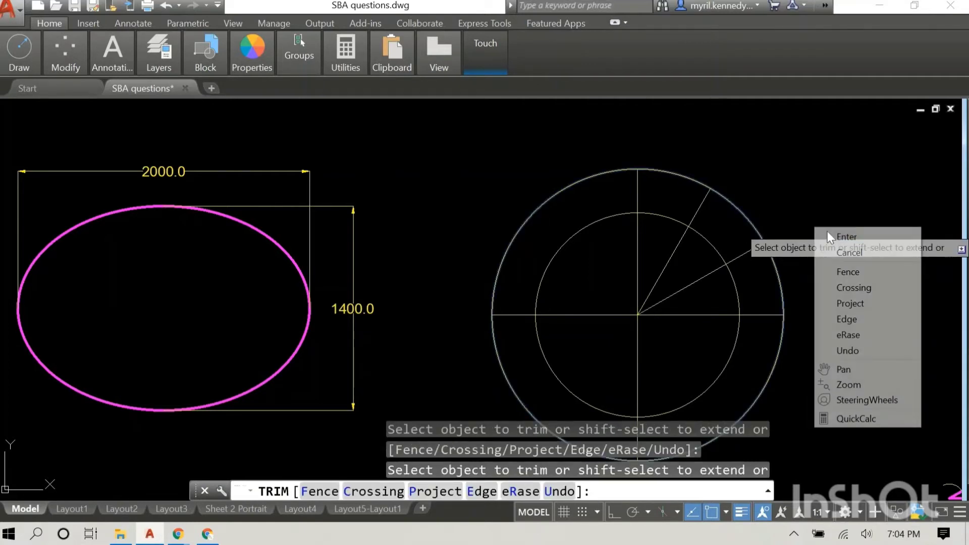
pyautogui.click(837, 236)
pyautogui.scroll(-1, 835, 226)
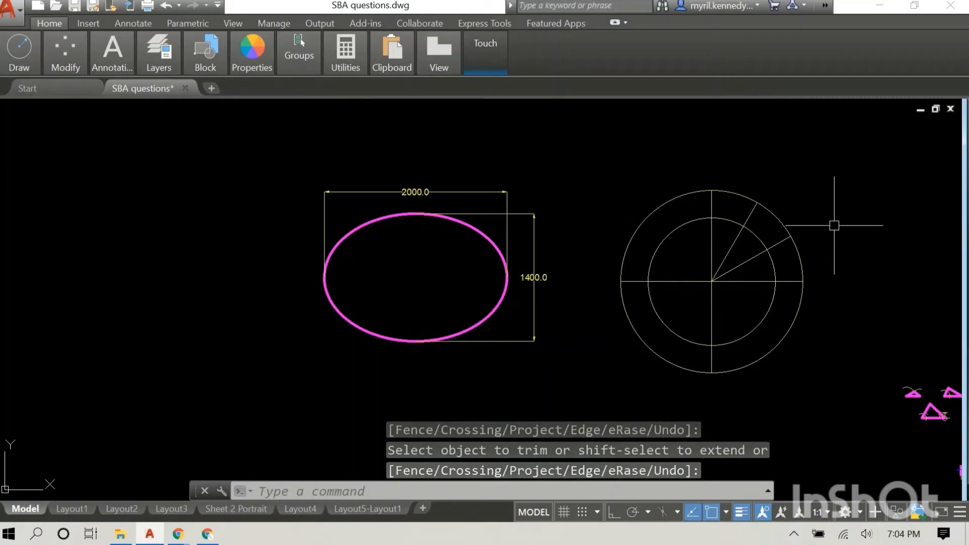
pyautogui.scroll(2, 835, 225)
# - Mirror the 60° and 30° radial lines across the vertical diameter, keeping the originals
pyautogui.write('mirror')
pyautogui.press('Return')
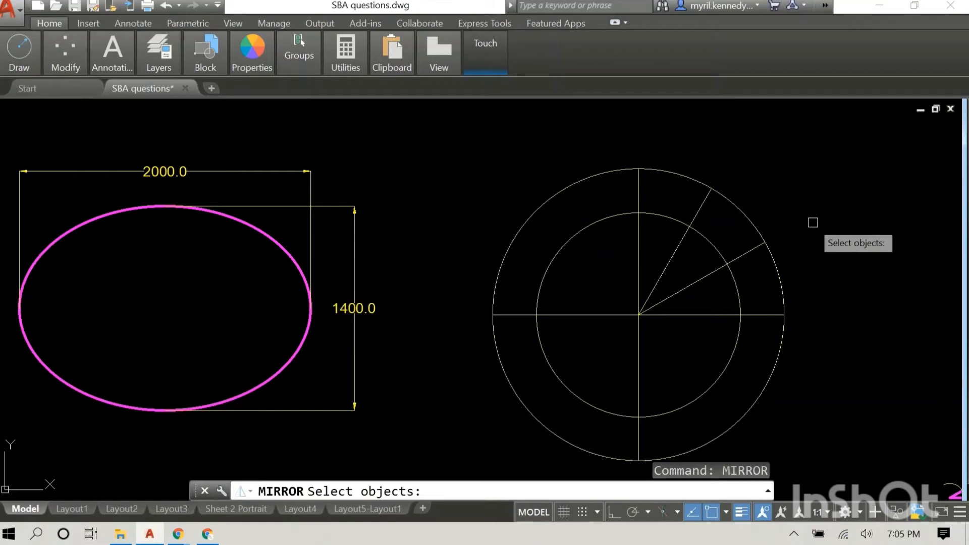
pyautogui.click(700, 210)
pyautogui.click(748, 253)
pyautogui.press('Return')
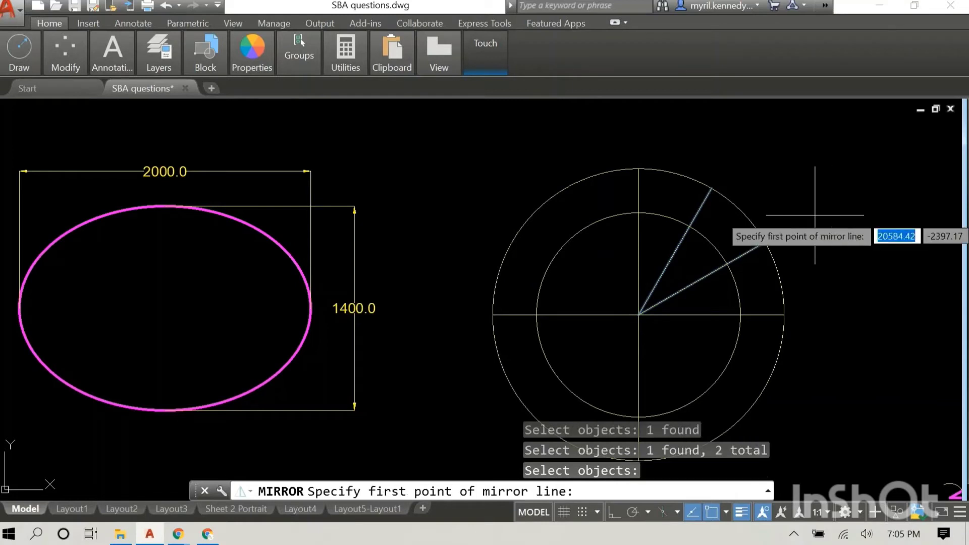
pyautogui.click(638, 169)
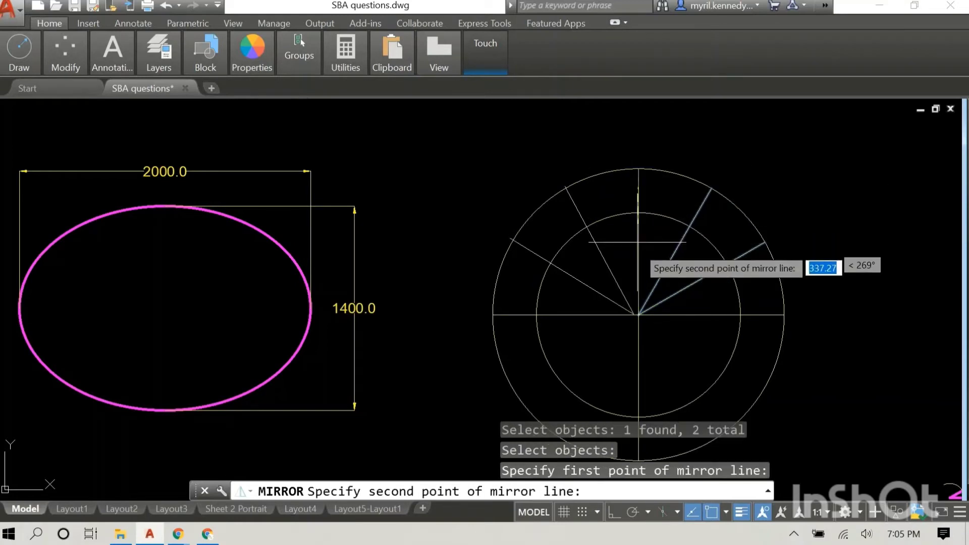
pyautogui.click(639, 315)
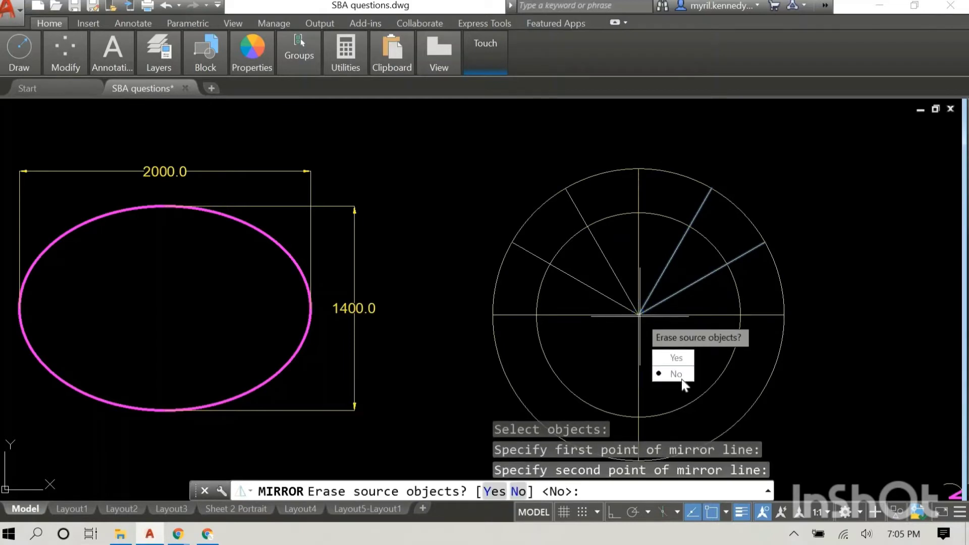
pyautogui.click(676, 374)
# - Mirror the four upper radial lines across the horizontal diameter to complete twelve spokes
pyautogui.moveTo(819, 257); pyautogui.dragTo(769, 217, button='middle')
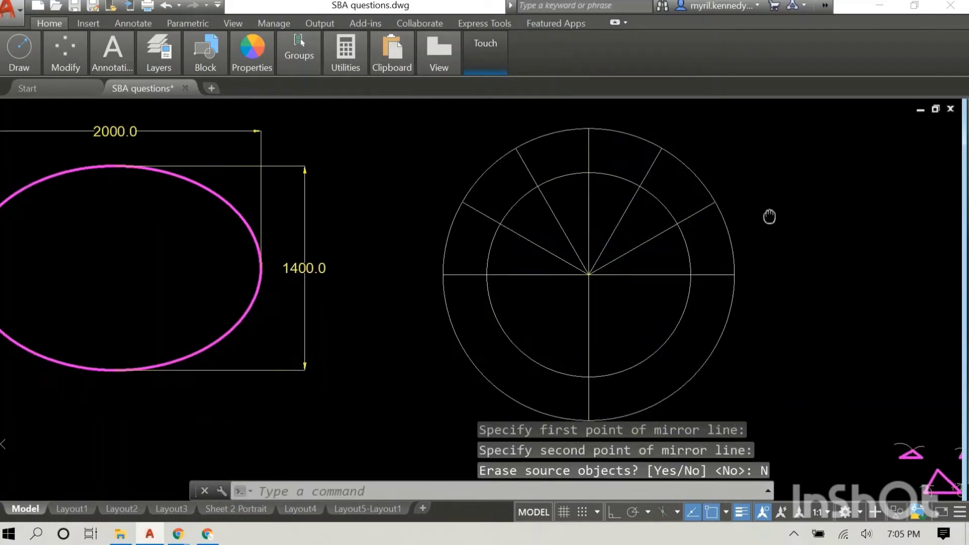
pyautogui.scroll(-2, 779, 217)
pyautogui.rightClick(779, 217)
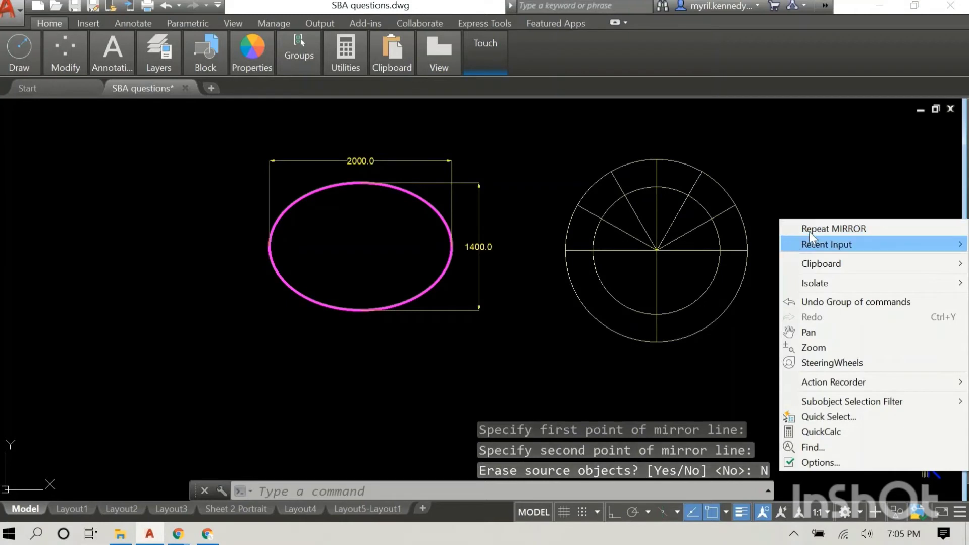
pyautogui.click(809, 228)
pyautogui.click(703, 223)
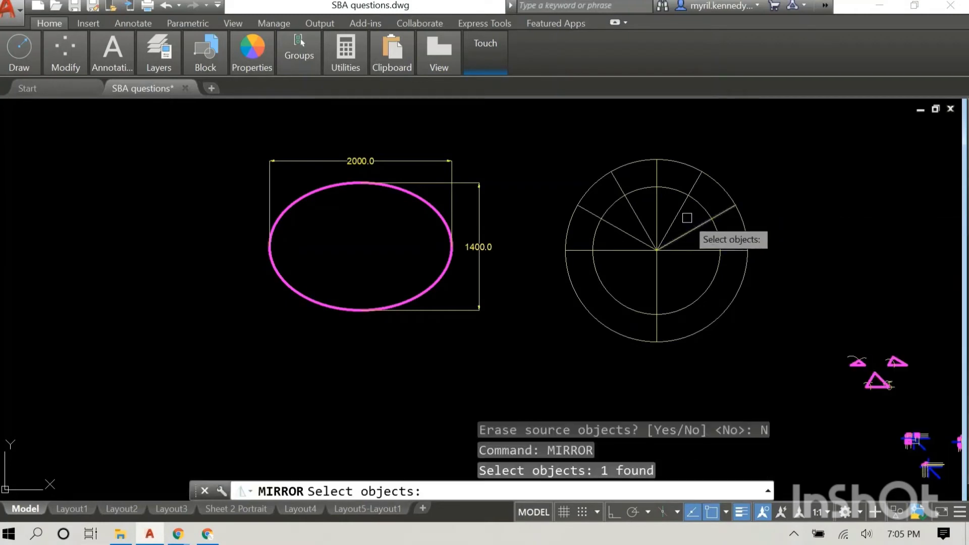
pyautogui.click(676, 214)
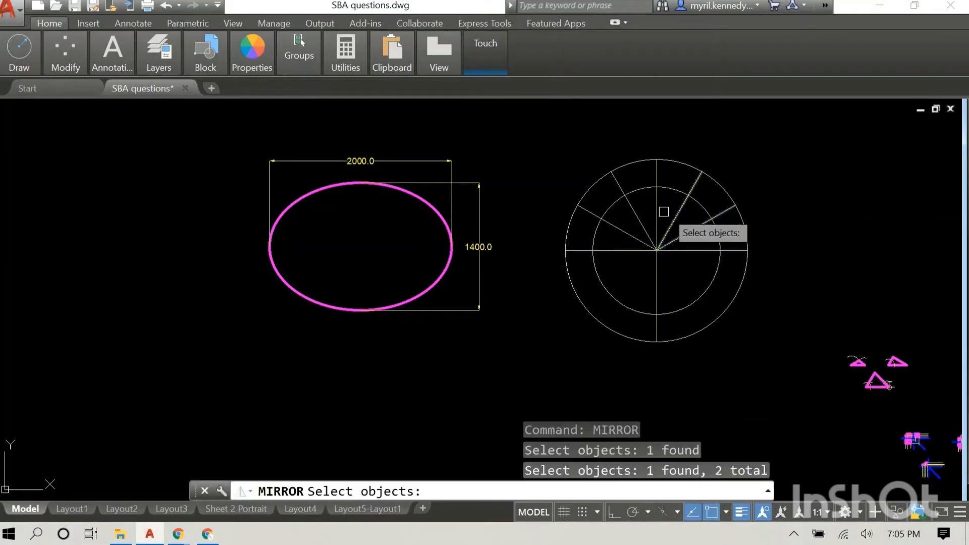
pyautogui.click(635, 212)
pyautogui.click(624, 230)
pyautogui.press('Return')
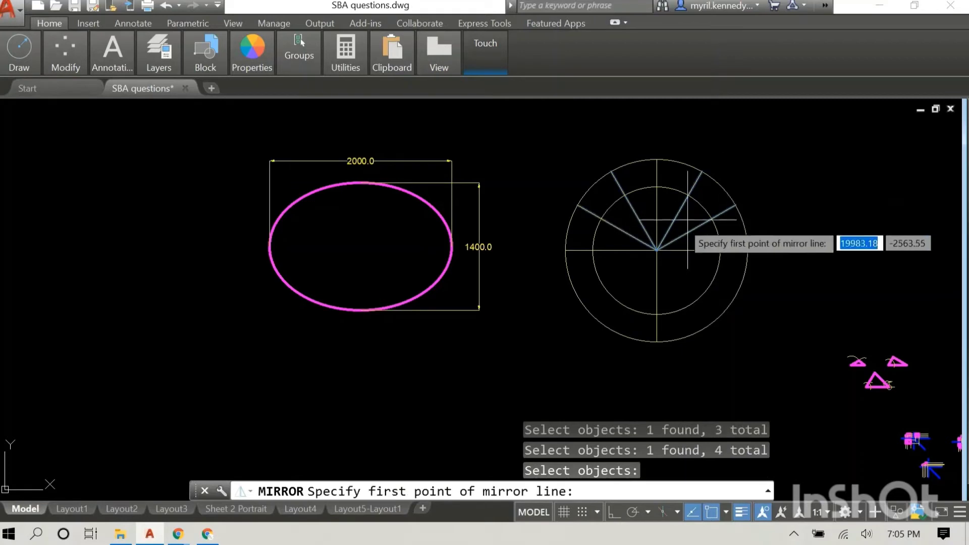
pyautogui.click(565, 251)
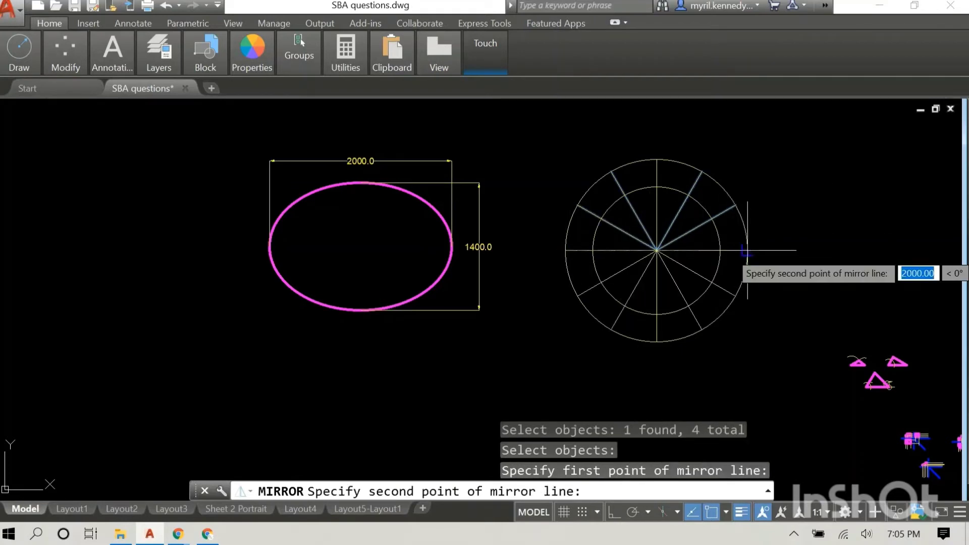
pyautogui.click(746, 251)
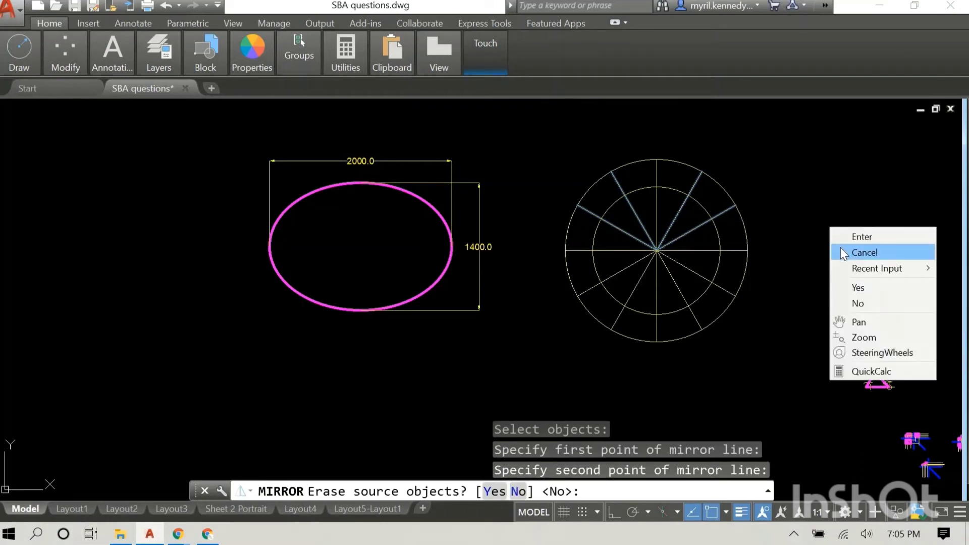
pyautogui.click(860, 237)
pyautogui.scroll(-2, 817, 229)
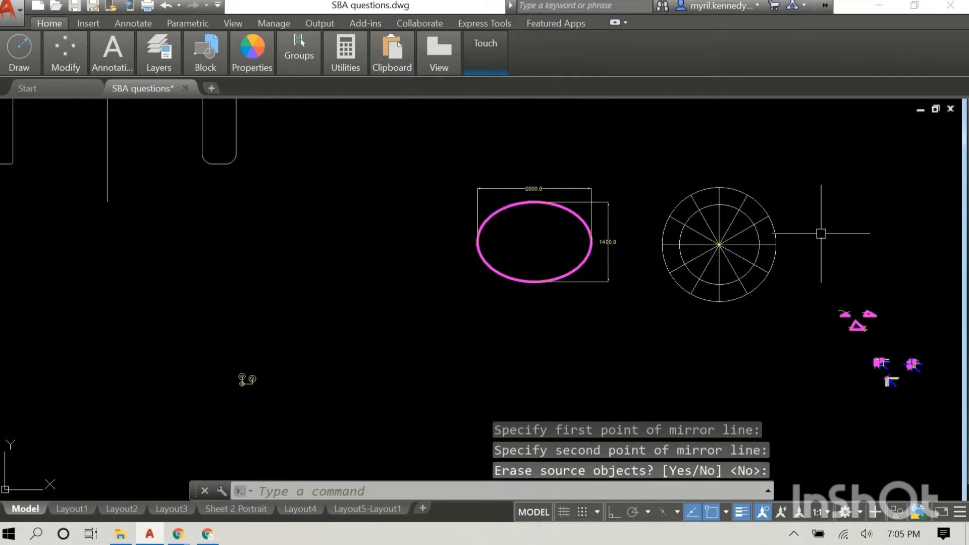
pyautogui.scroll(2, 806, 231)
pyautogui.scroll(2, 805, 231)
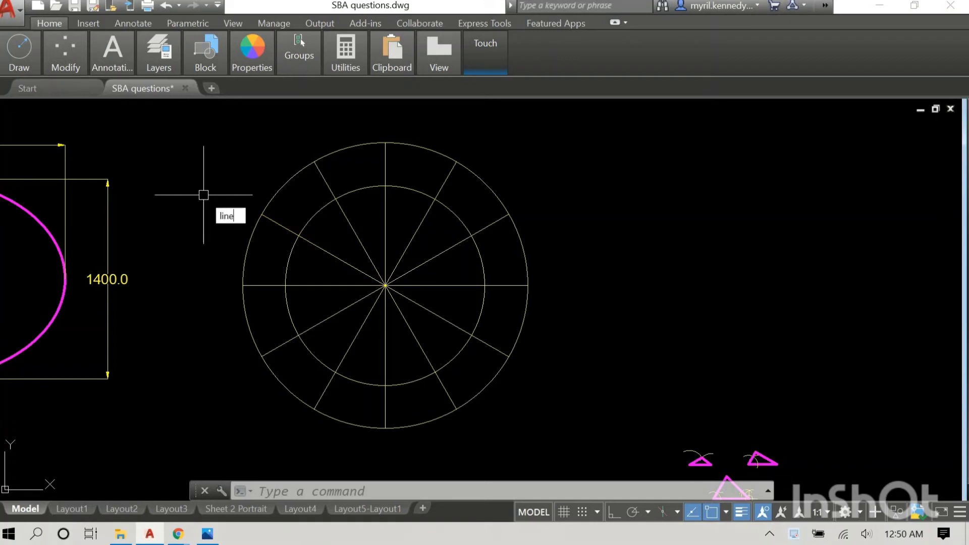
# - Draw a vertical projection line down from where an upper-left spoke meets the outer circle
pyautogui.press('Return')
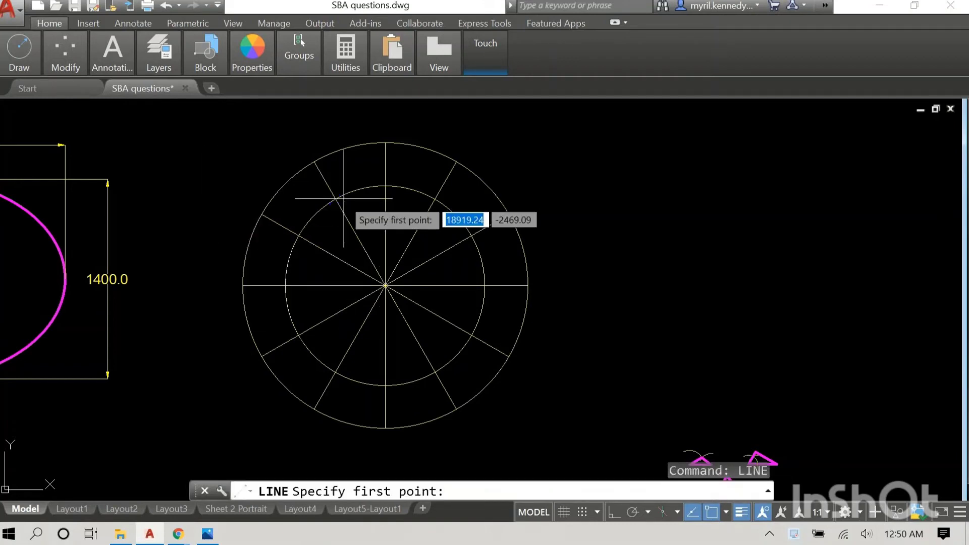
pyautogui.click(261, 214)
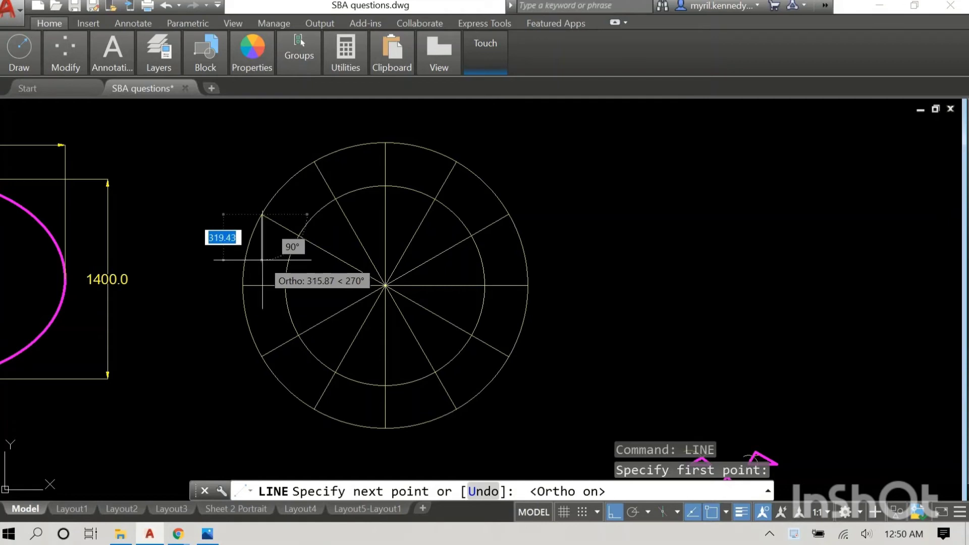
pyautogui.rightClick(248, 180)
pyautogui.click(268, 190)
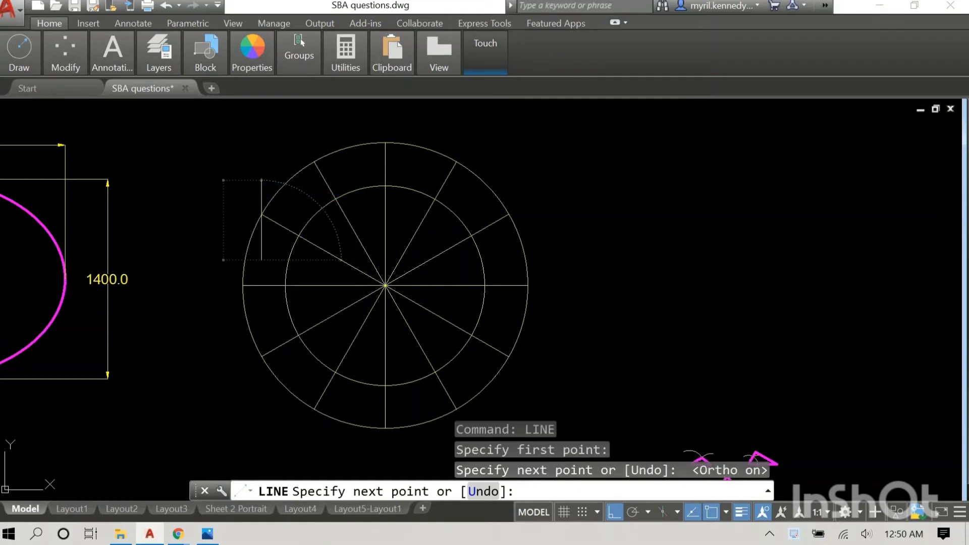
# - Draw a horizontal projection line from the spoke's inner-circle intersection to the vertical line
pyautogui.rightClick(255, 182)
pyautogui.click(283, 194)
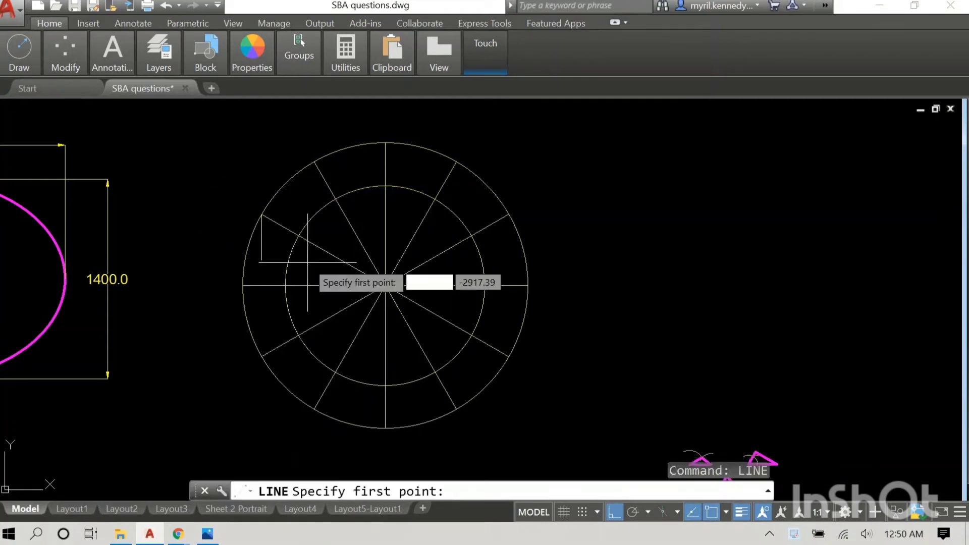
pyautogui.click(298, 233)
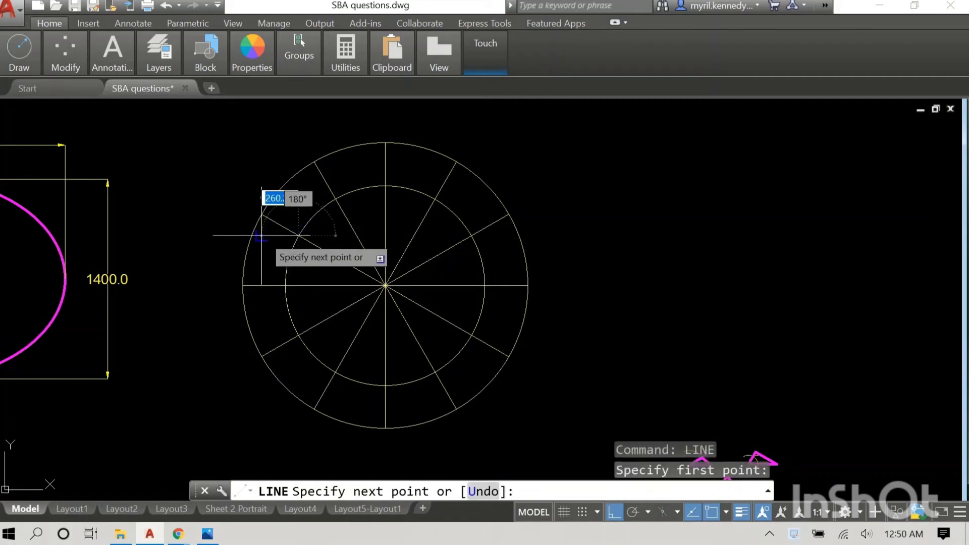
pyautogui.scroll(5, 261, 233)
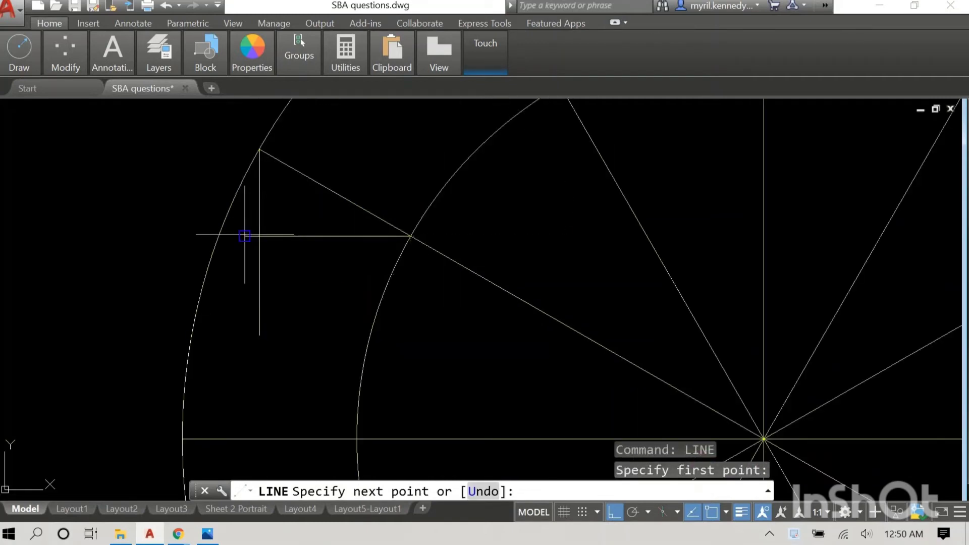
pyautogui.click(245, 236)
pyautogui.rightClick(195, 194)
pyautogui.click(208, 204)
pyautogui.scroll(-4, 195, 195)
pyautogui.scroll(1, 304, 243)
# - Draw a vertical line down from the next spoke's outer-circle point, deleting the extra horizontal segment
pyautogui.rightClick(237, 138)
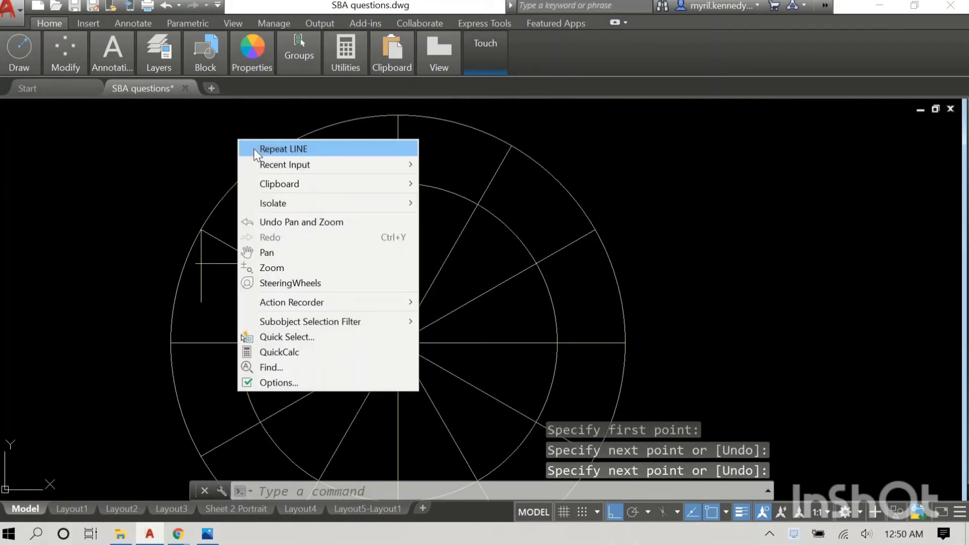
pyautogui.click(253, 148)
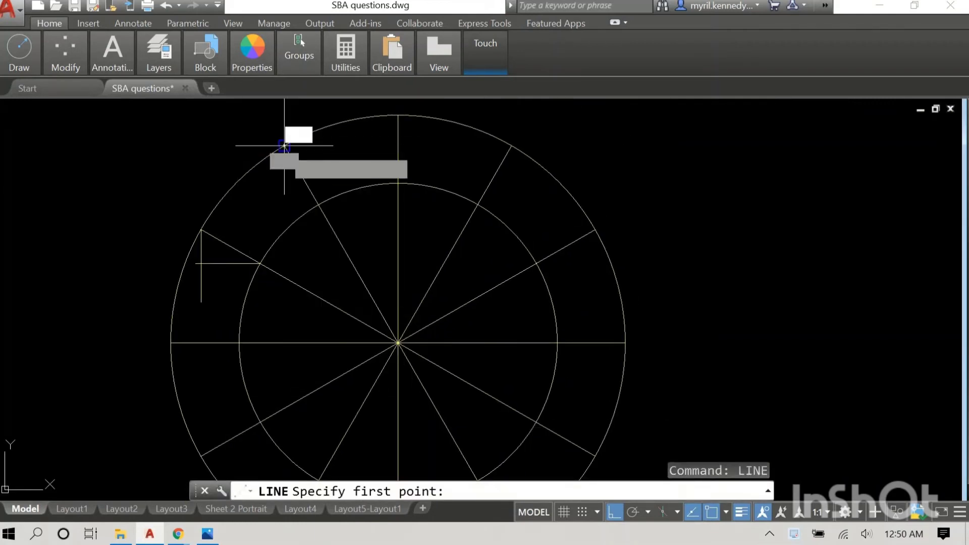
pyautogui.click(284, 146)
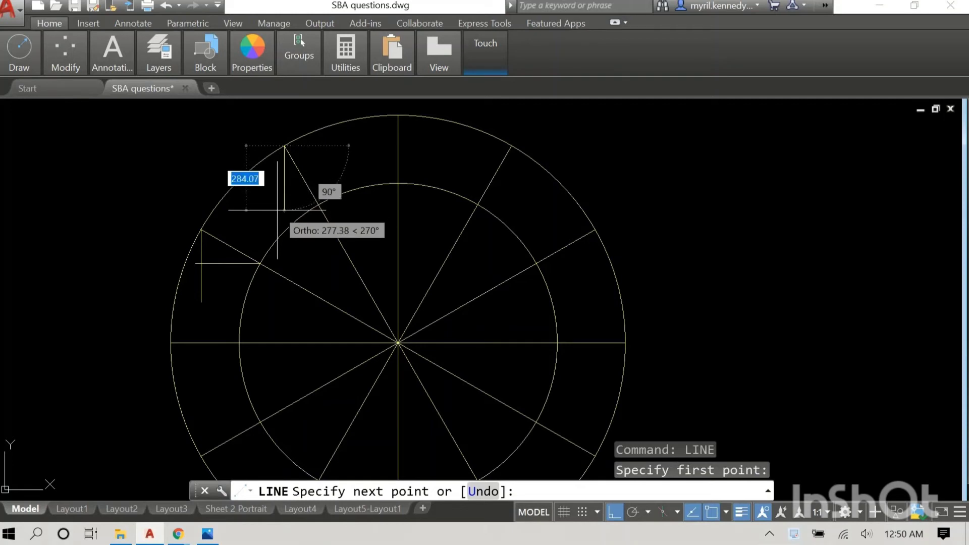
pyautogui.click(282, 210)
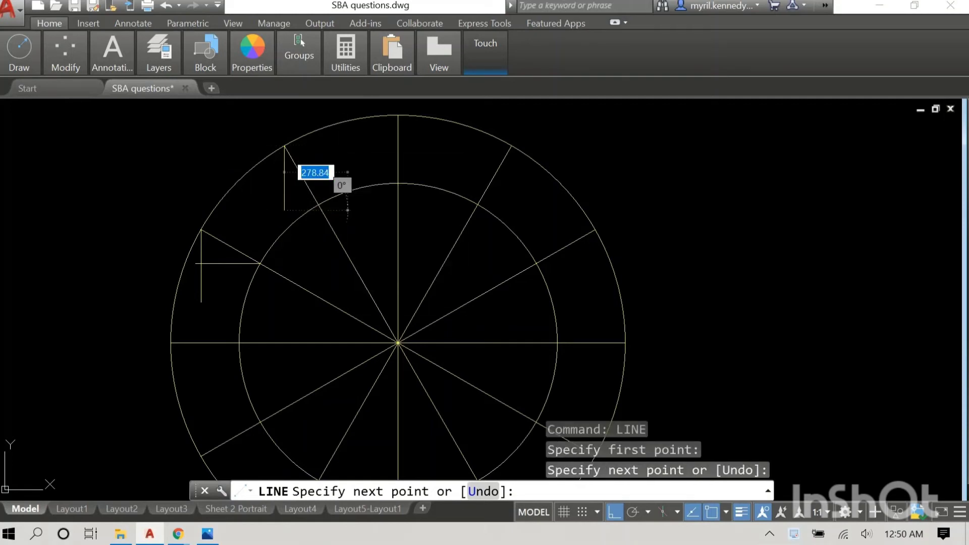
pyautogui.click(348, 161)
pyautogui.rightClick(351, 157)
pyautogui.click(368, 165)
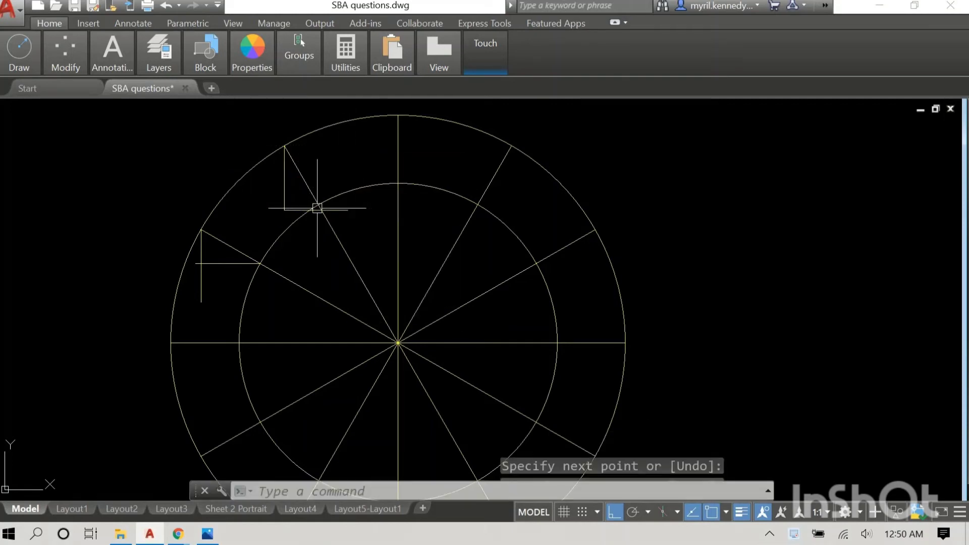
pyautogui.click(335, 211)
pyautogui.press('Delete')
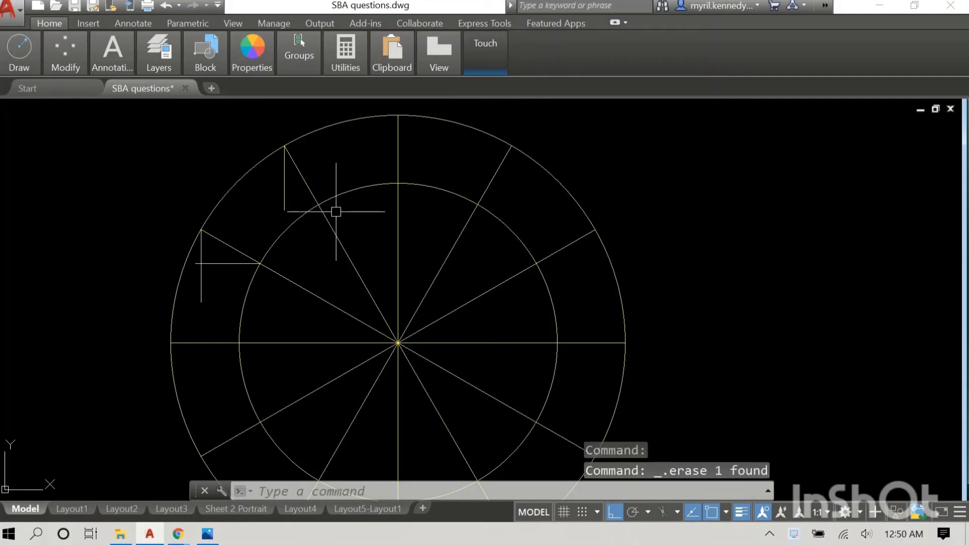
# - Draw a horizontal projection line from the inner-circle spoke intersection to the new vertical line
pyautogui.rightClick(338, 178)
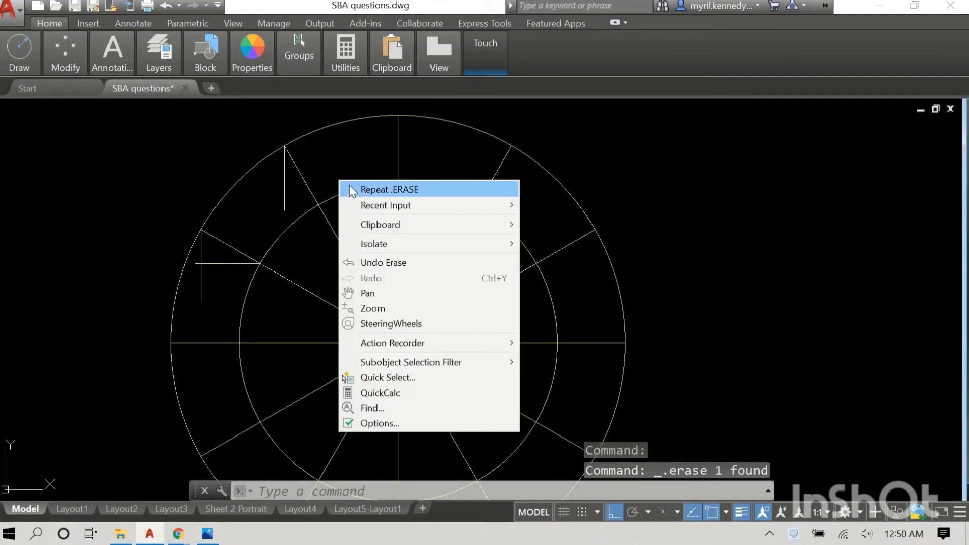
pyautogui.moveTo(374, 208)
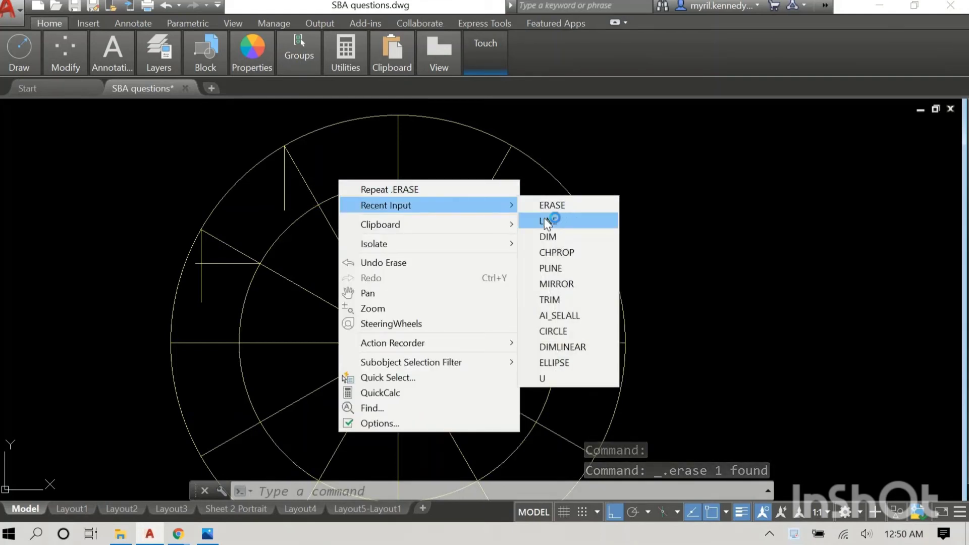
pyautogui.click(552, 219)
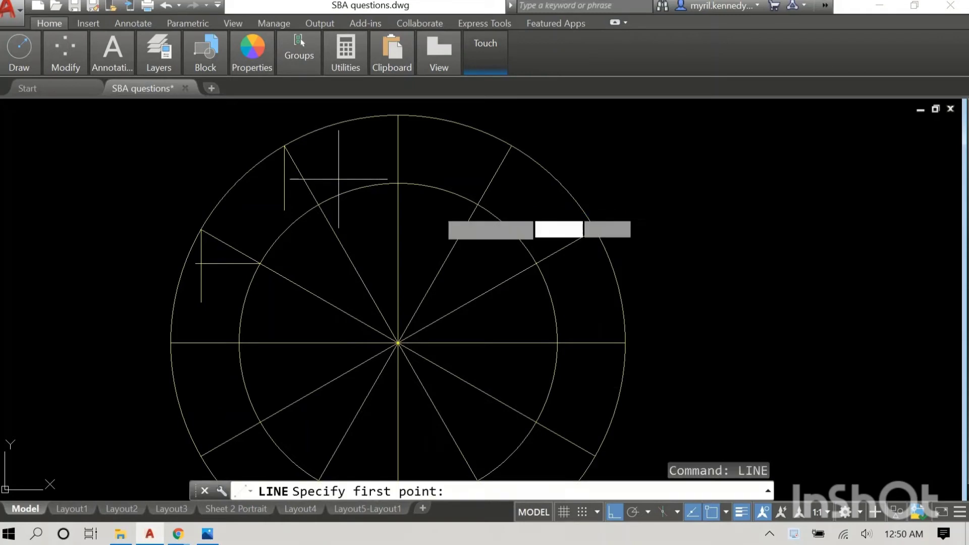
pyautogui.click(318, 204)
pyautogui.click(260, 205)
pyautogui.rightClick(370, 161)
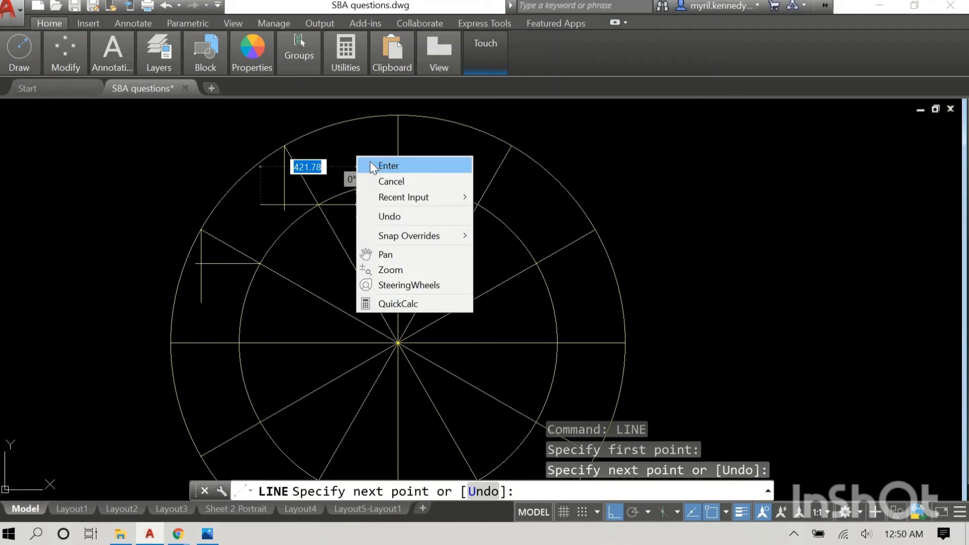
pyautogui.click(374, 162)
# - Select both pairs of vertical and horizontal projection lines
pyautogui.moveTo(426, 158)
pyautogui.mouseDown(button='middle')
pyautogui.moveTo(349, 169)
pyautogui.moveTo(379, 160)
pyautogui.mouseUp(button='middle')
pyautogui.scroll(-2, 345, 162)
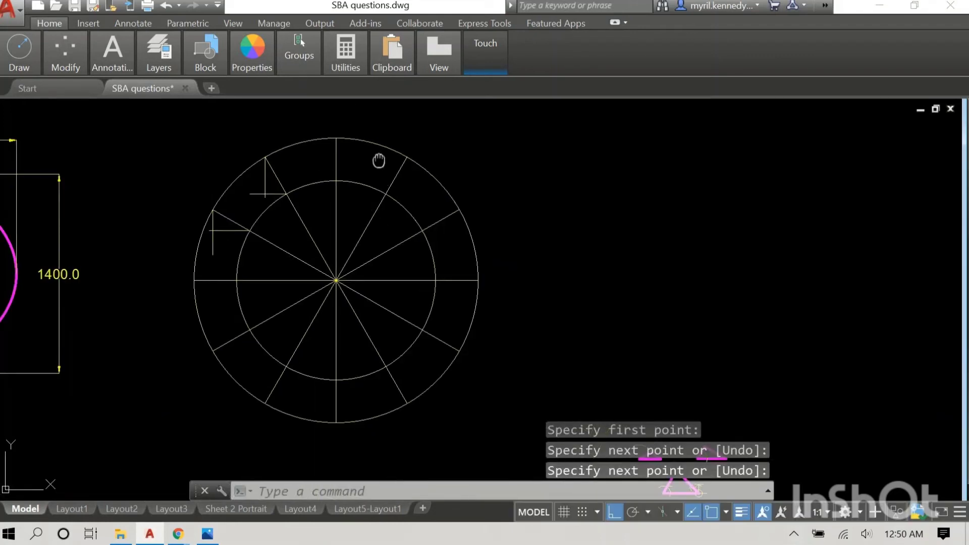
pyautogui.scroll(2, 275, 189)
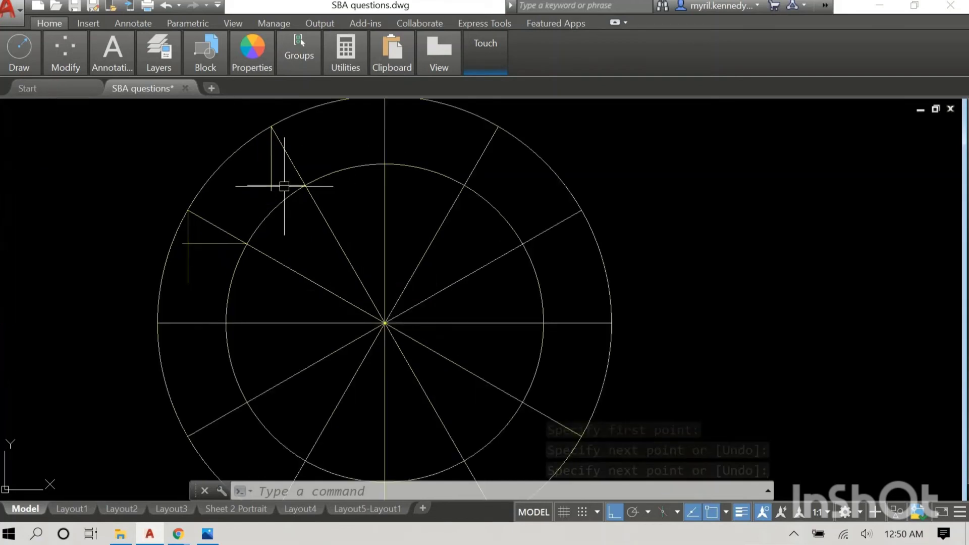
pyautogui.click(290, 185)
pyautogui.click(271, 166)
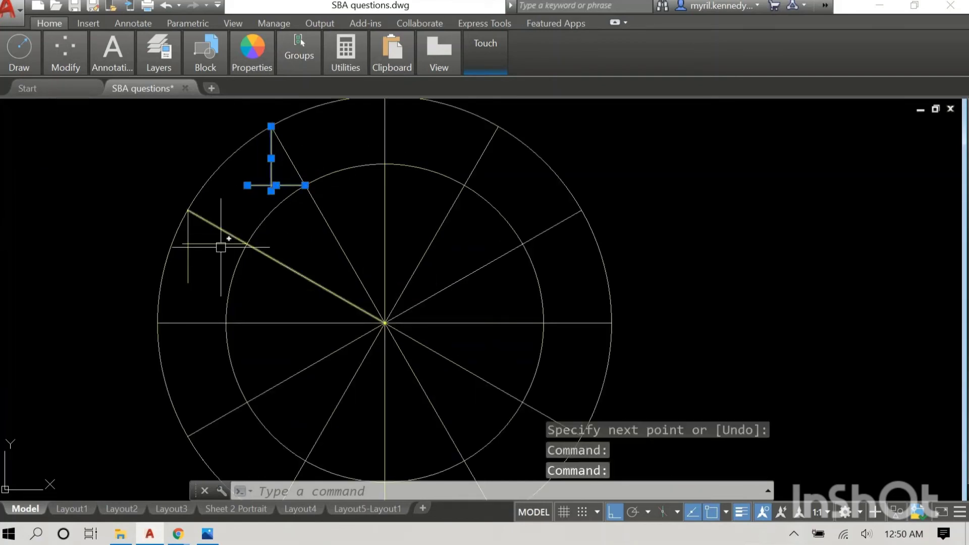
pyautogui.click(204, 242)
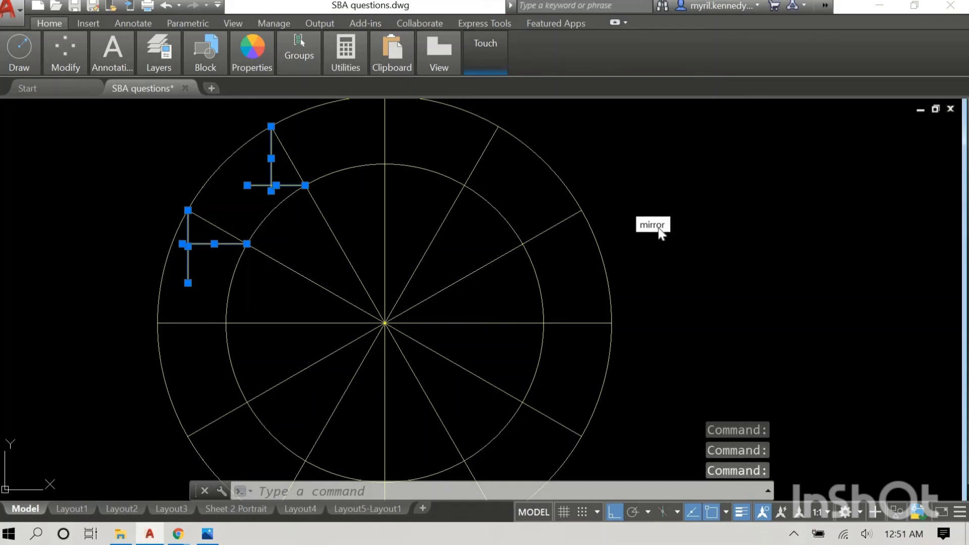
# - Window-select the projection lines and mirror them about the circles' axes
pyautogui.rightClick(635, 171)
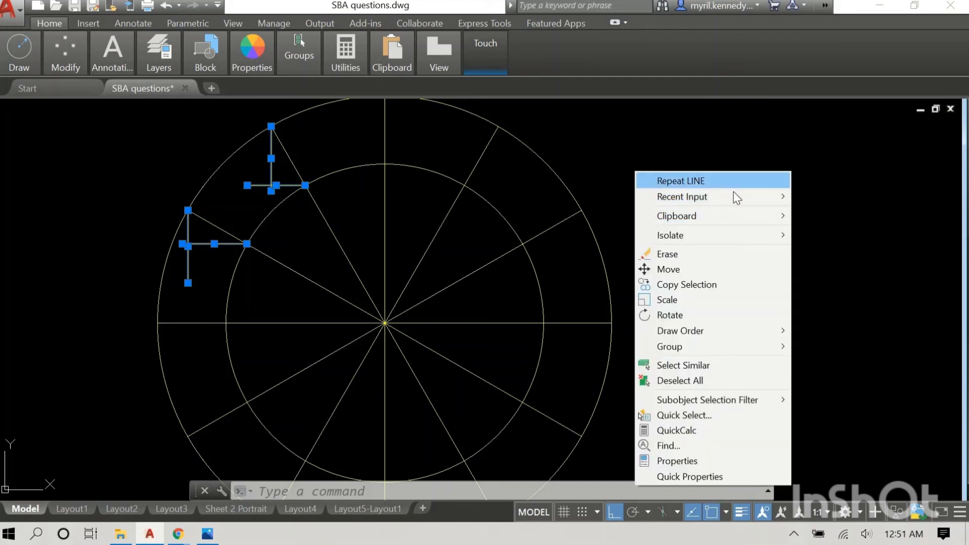
pyautogui.click(619, 150)
pyautogui.click(629, 167)
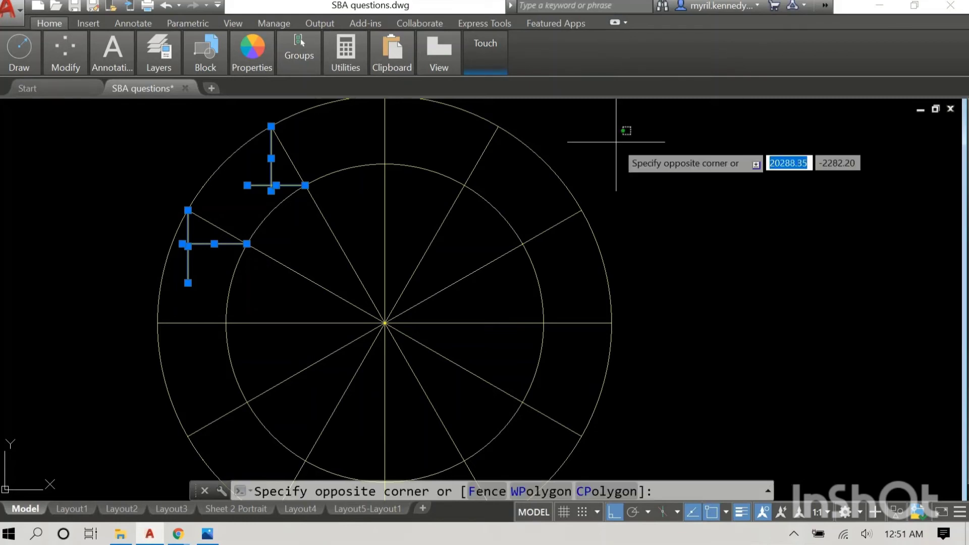
pyautogui.click(650, 146)
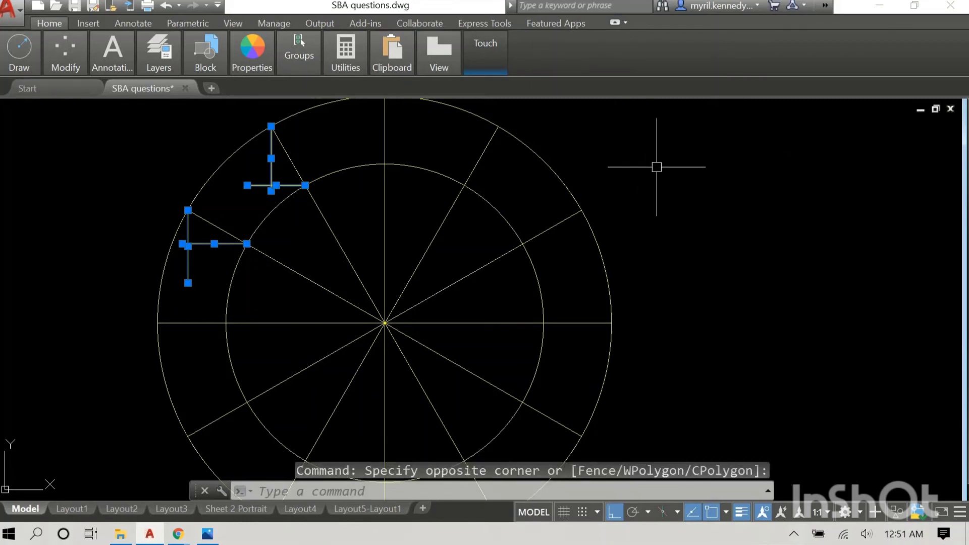
pyautogui.write('mirror')
pyautogui.press('Return')
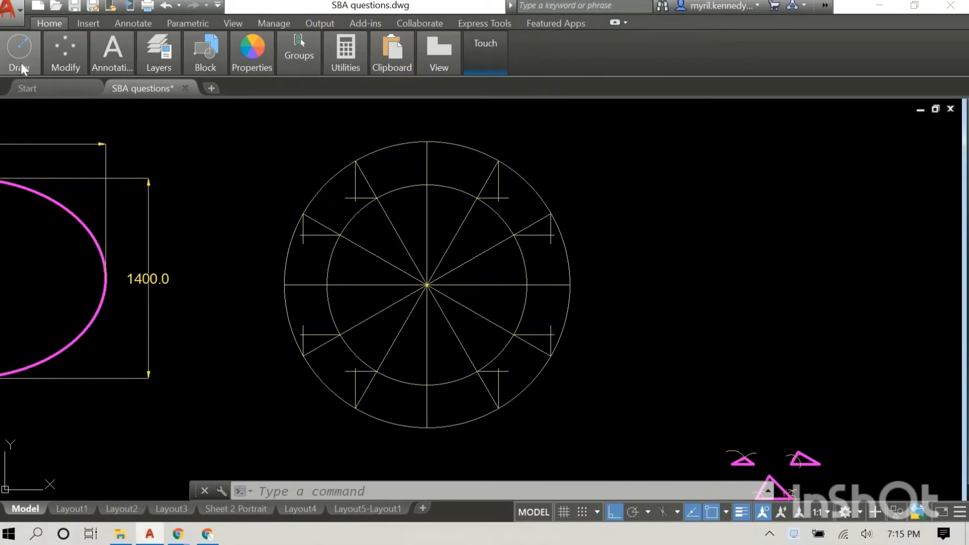
pyautogui.click(21, 63)
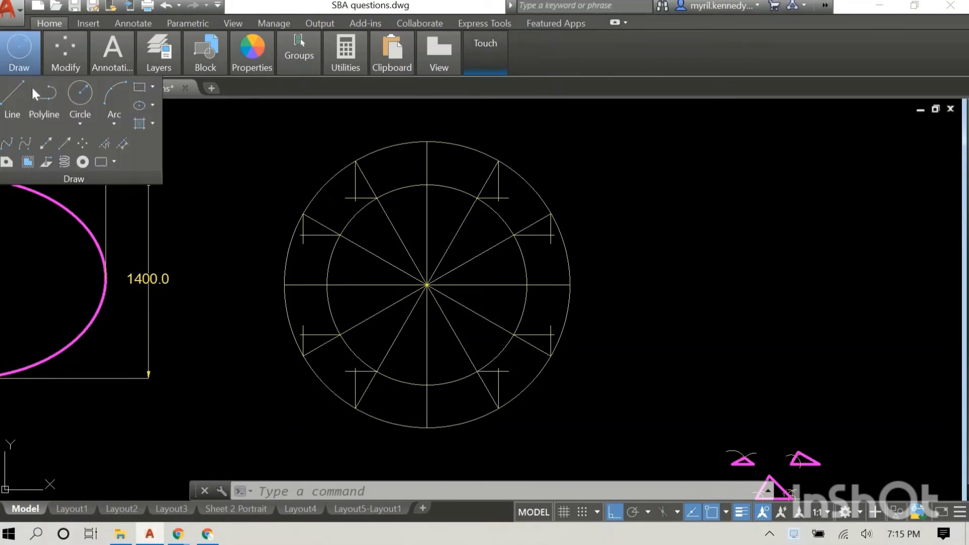
# - Start a spline at the bottom point and add fit points up the left side, with Ortho off
pyautogui.click(7, 144)
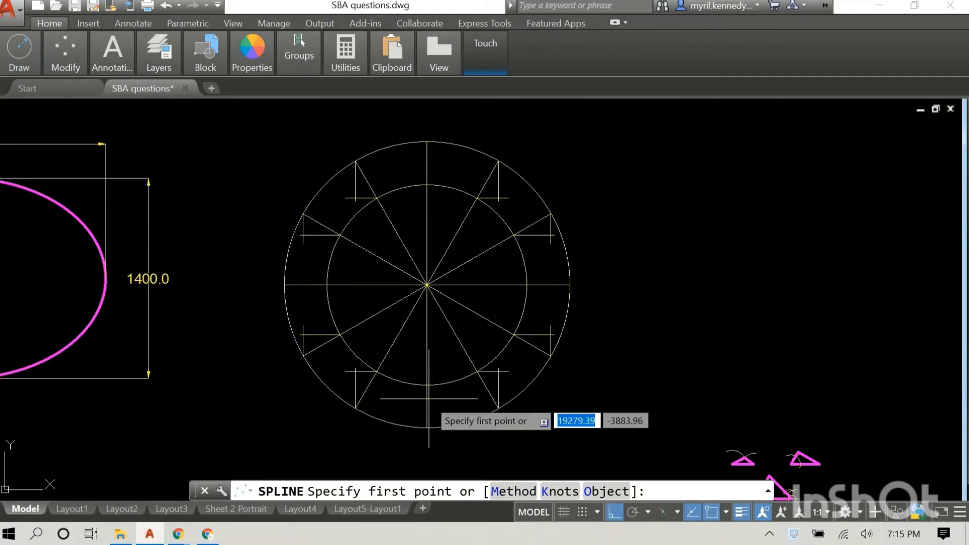
pyautogui.scroll(4, 429, 399)
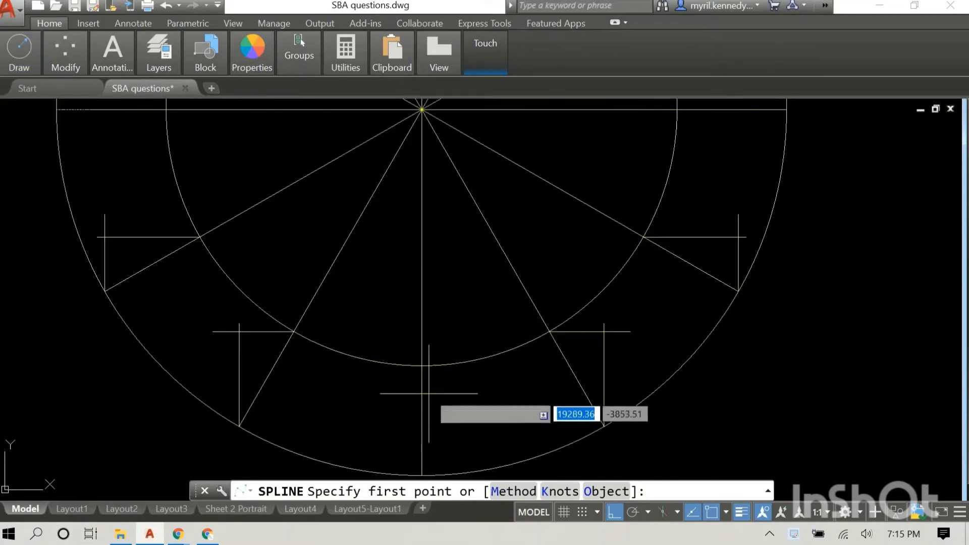
pyautogui.click(422, 365)
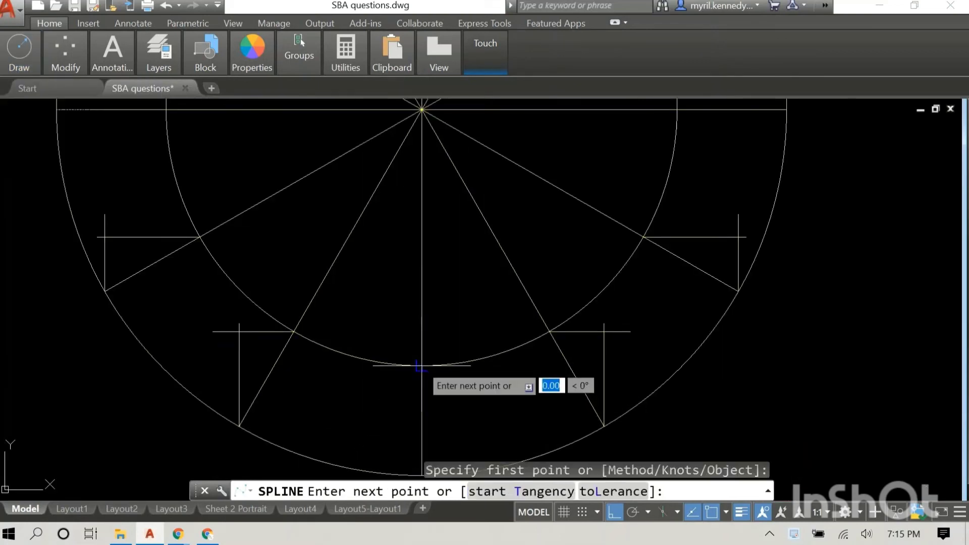
pyautogui.click(240, 331)
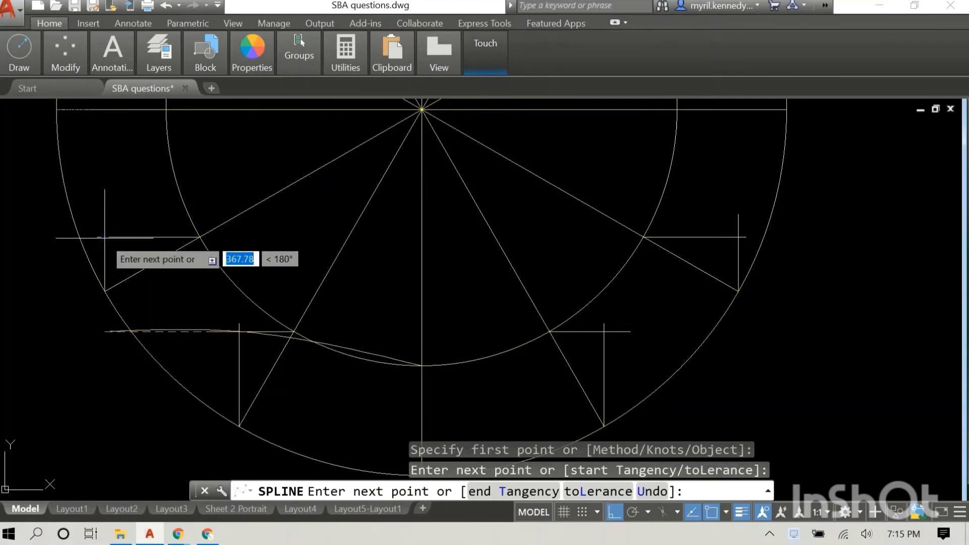
pyautogui.click(104, 237)
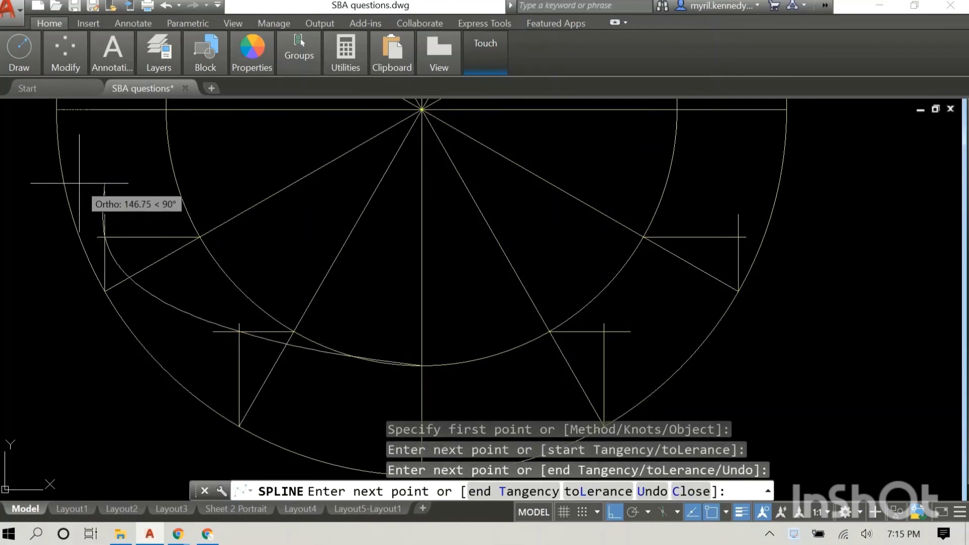
pyautogui.press('F8')
pyautogui.moveTo(88, 200); pyautogui.dragTo(105, 321, button='middle')
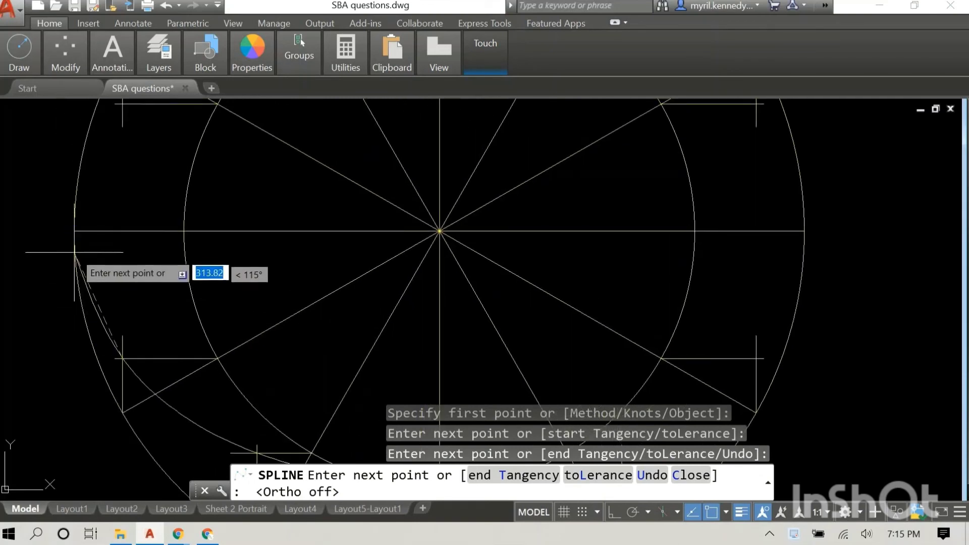
pyautogui.click(74, 231)
# - Continue the spline through the upper-left, top and upper-right intersections to the rightmost point
pyautogui.moveTo(103, 174)
pyautogui.mouseDown(button='middle')
pyautogui.moveTo(8, 306)
pyautogui.moveTo(35, 274)
pyautogui.moveTo(99, 327)
pyautogui.mouseUp(button='middle')
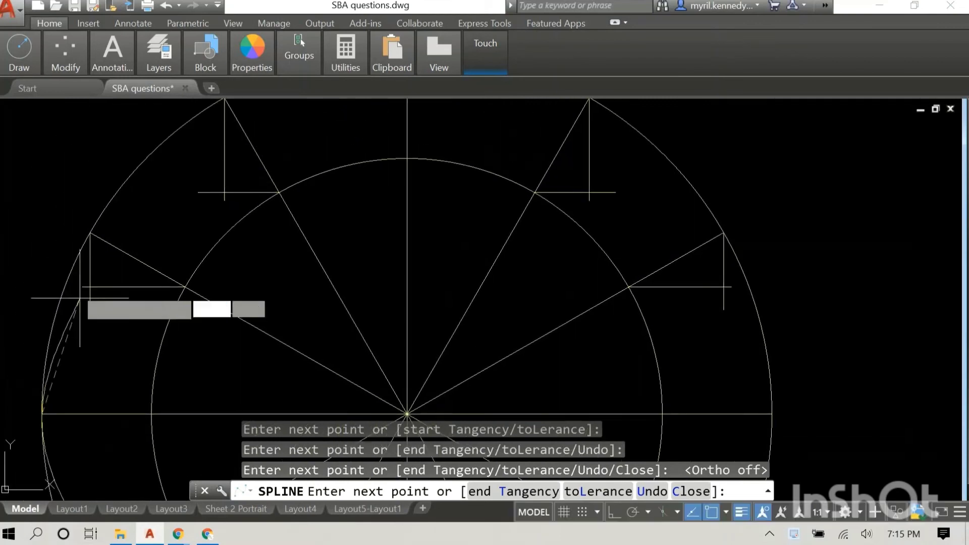
pyautogui.click(90, 287)
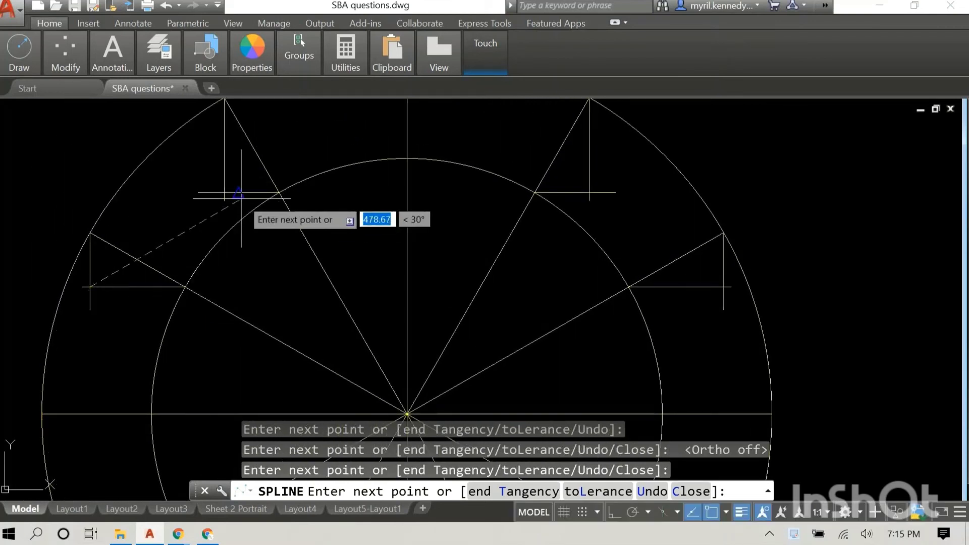
pyautogui.click(225, 192)
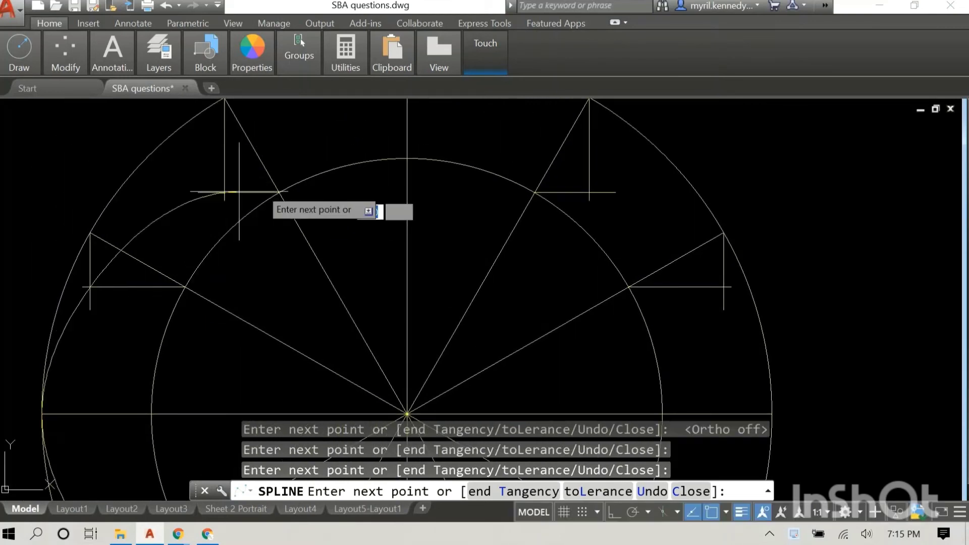
pyautogui.click(407, 159)
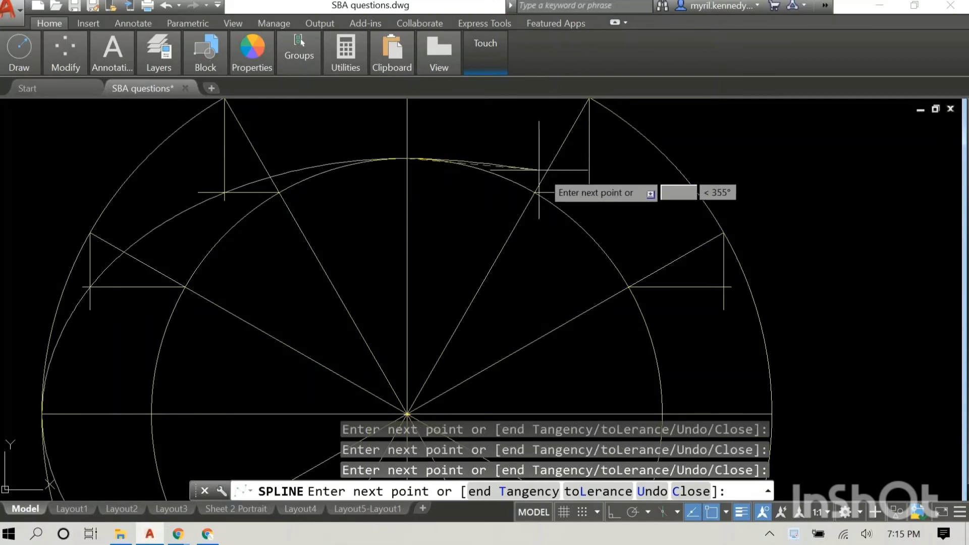
pyautogui.click(589, 193)
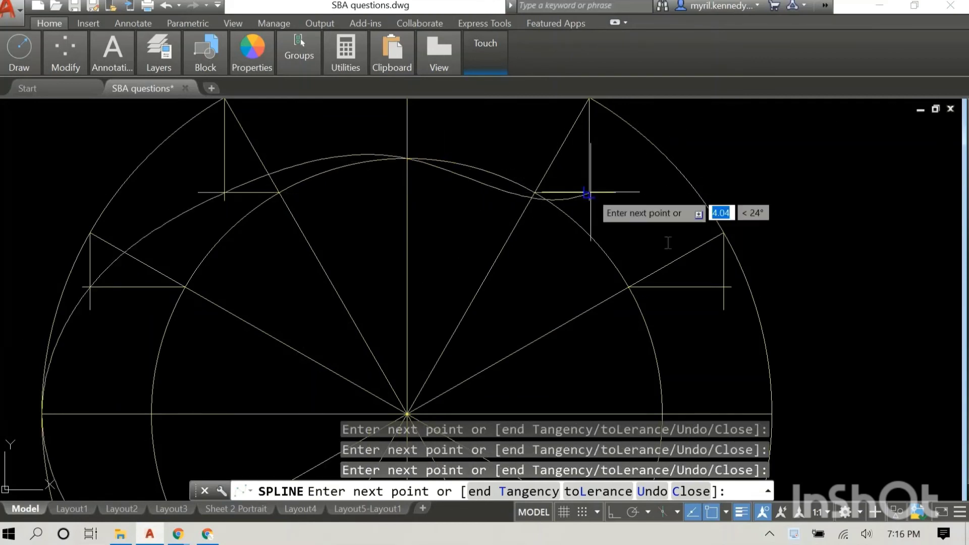
pyautogui.click(723, 287)
pyautogui.moveTo(724, 286); pyautogui.dragTo(569, 104, button='middle')
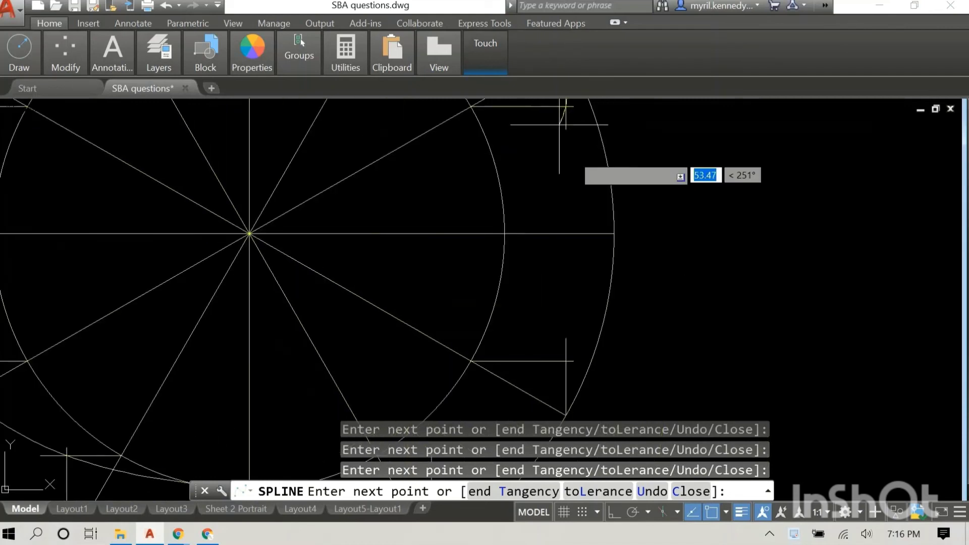
pyautogui.click(613, 234)
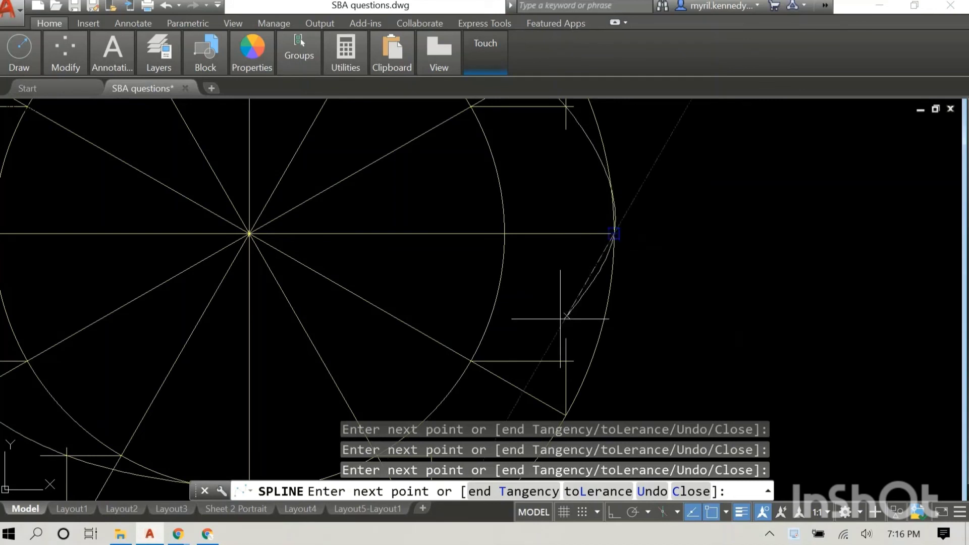
# - Add the lower-right and bottom fit points and finish the spline ellipse
pyautogui.click(566, 362)
pyautogui.moveTo(503, 303); pyautogui.dragTo(651, 130, button='middle')
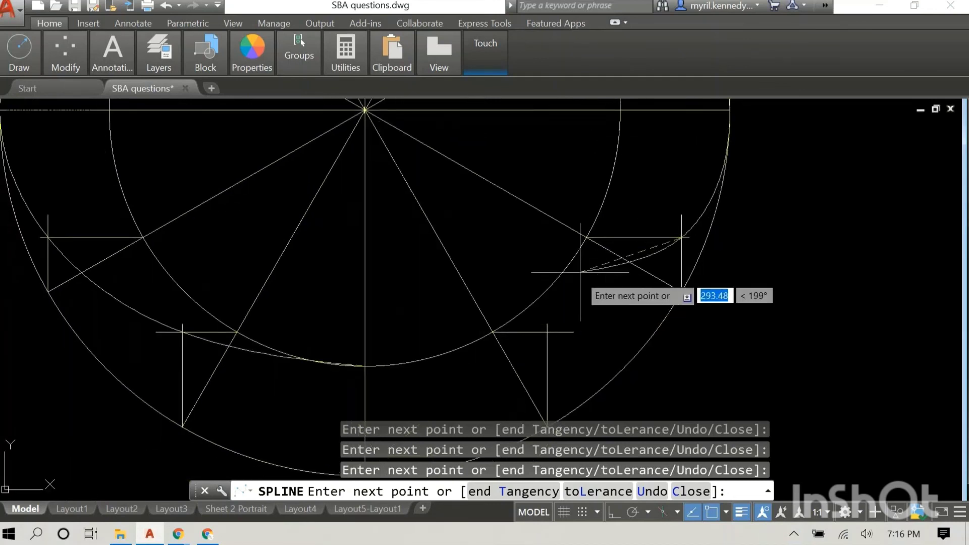
pyautogui.click(546, 332)
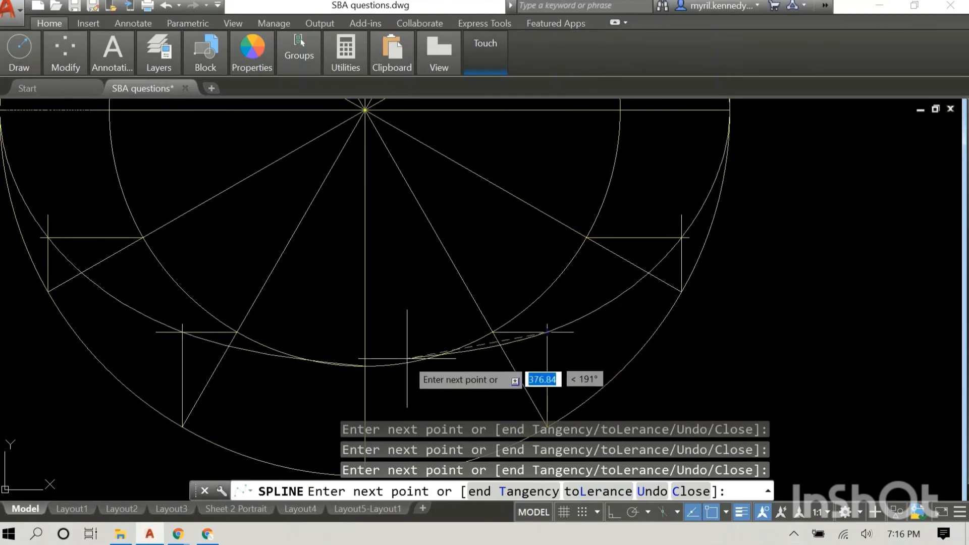
pyautogui.click(365, 365)
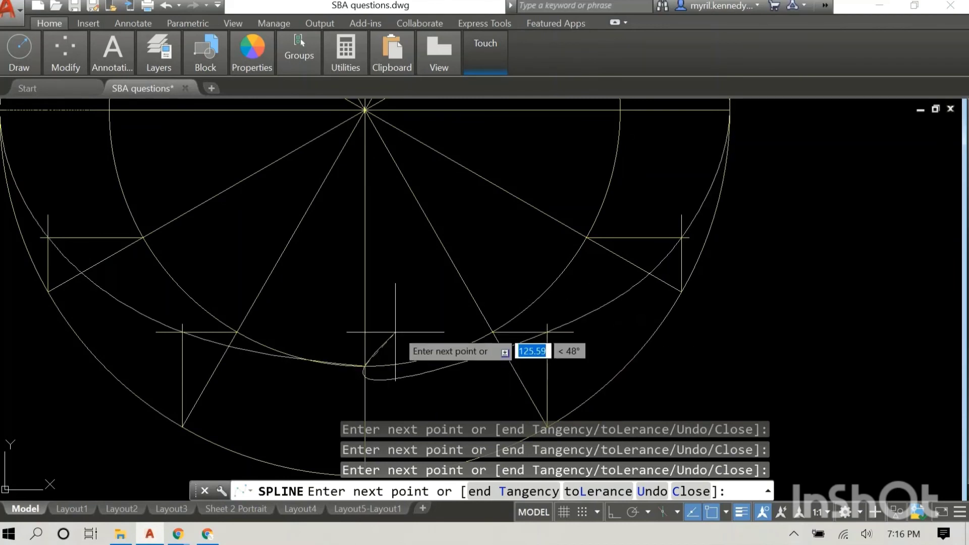
pyautogui.rightClick(406, 318)
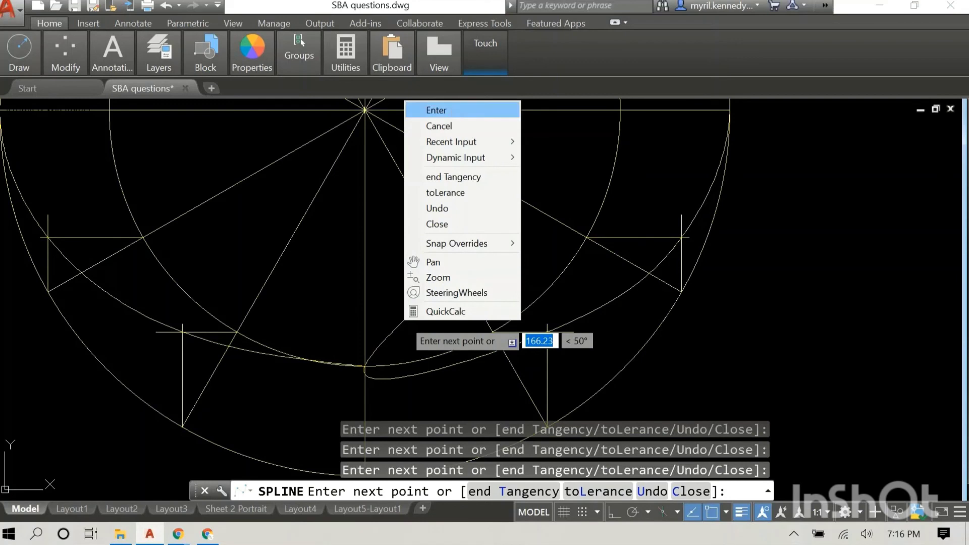
pyautogui.click(451, 107)
pyautogui.scroll(-5, 502, 161)
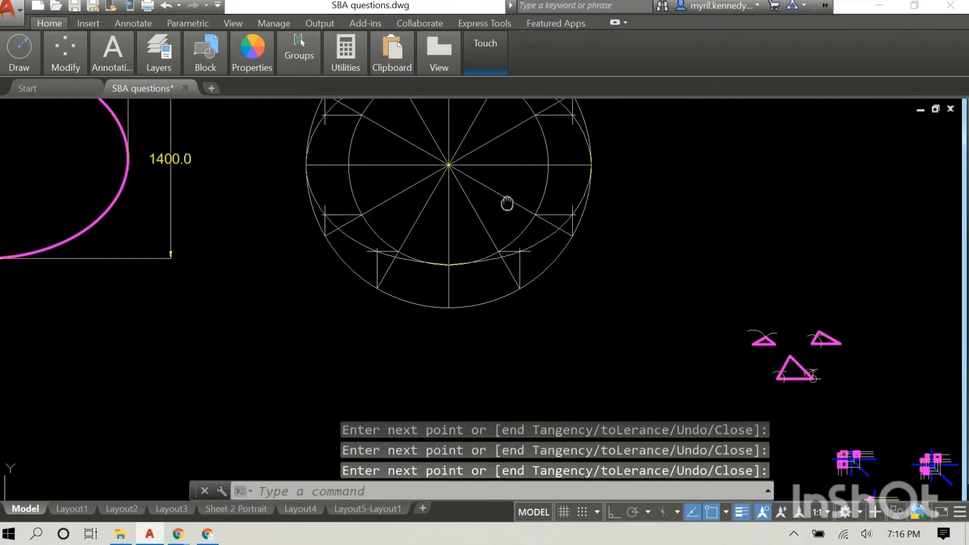
# - Assign the new spline ellipse to the outline layer from the Layers panel dropdown
pyautogui.moveTo(508, 206); pyautogui.dragTo(505, 326, button='middle')
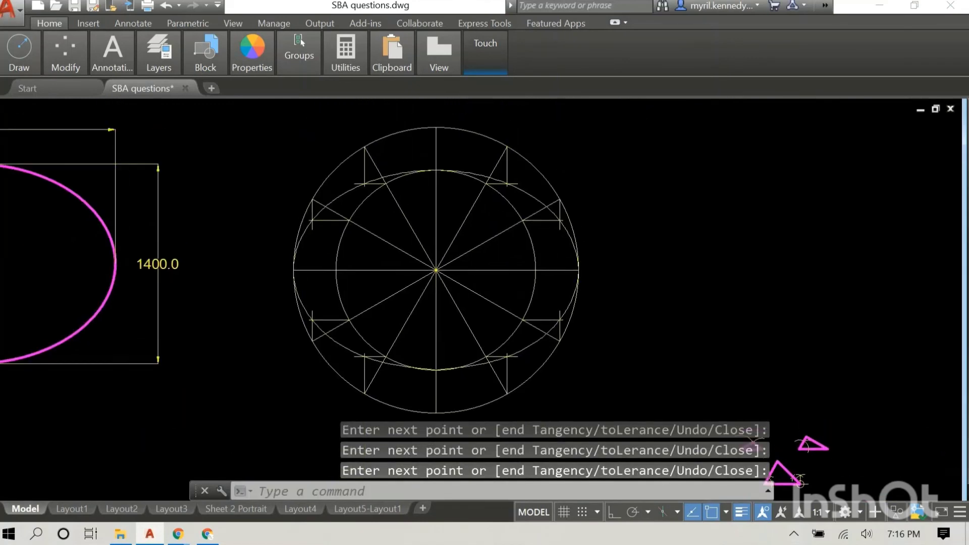
pyautogui.click(343, 194)
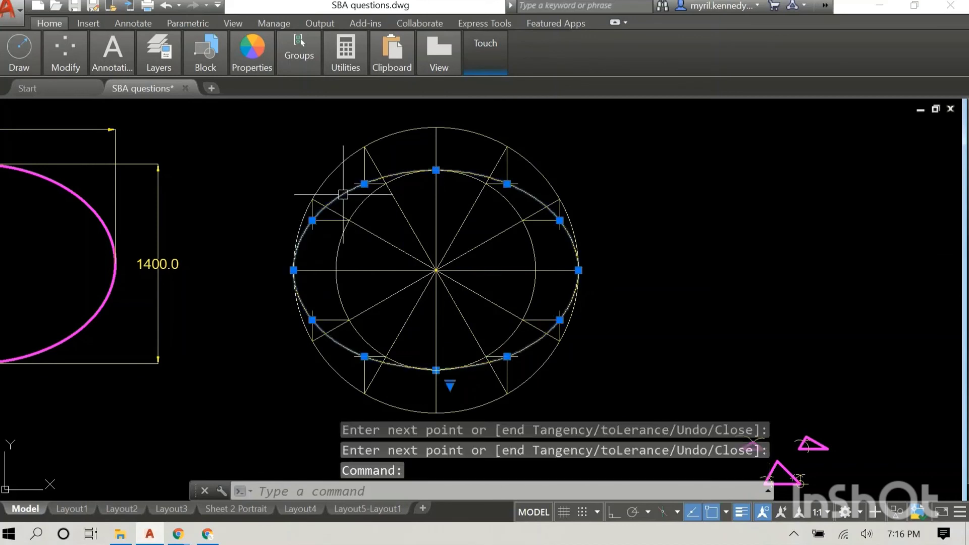
pyautogui.click(162, 56)
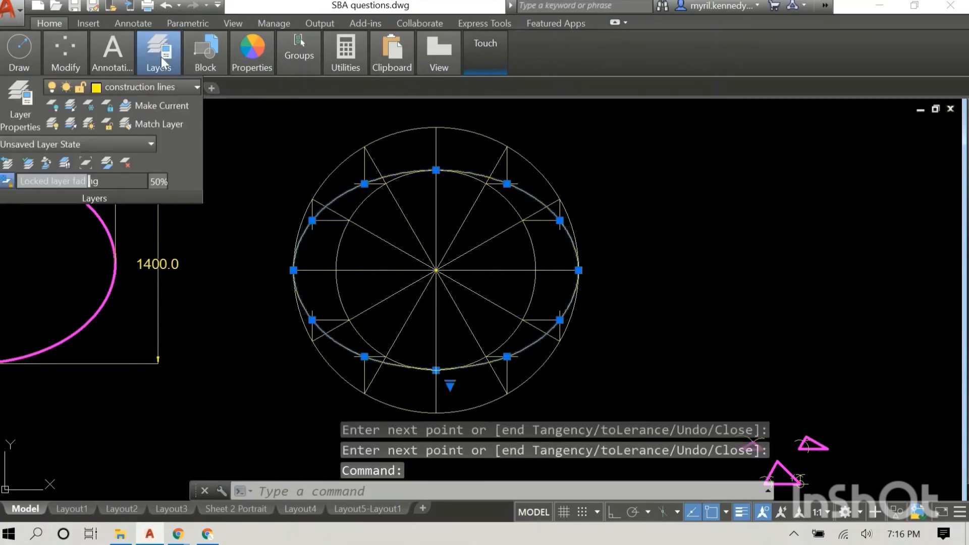
pyautogui.click(154, 83)
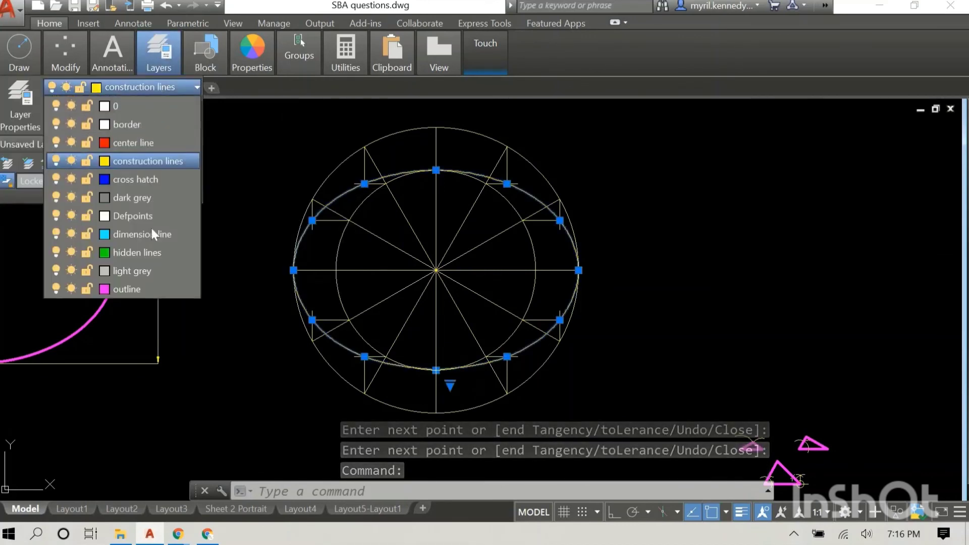
pyautogui.click(144, 286)
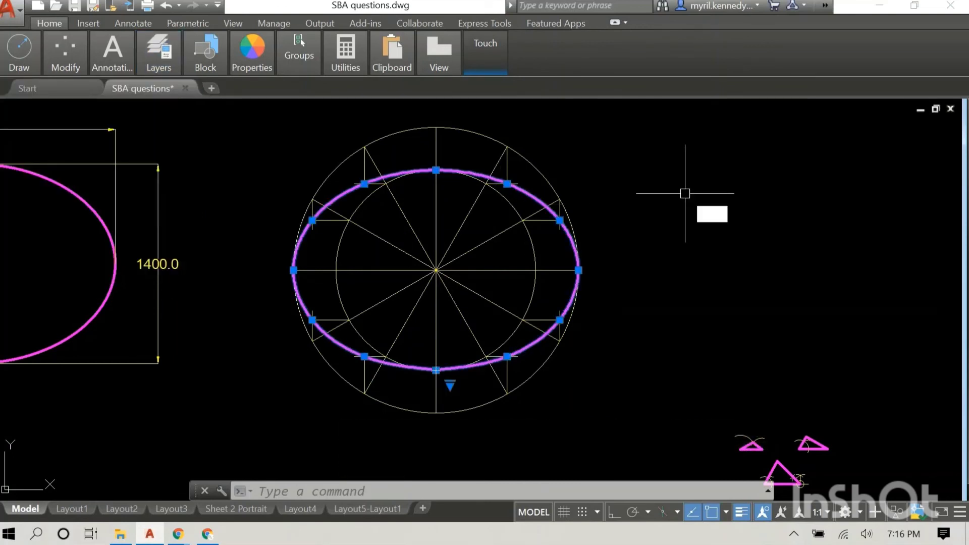
# - Use DIM to measure the ellipse from its top to its bottom point, reading 1400.0
pyautogui.press('BackSpace')
pyautogui.press('BackSpace')
pyautogui.press('BackSpace')
pyautogui.press('BackSpace')
pyautogui.write('dim')
pyautogui.press('Return')
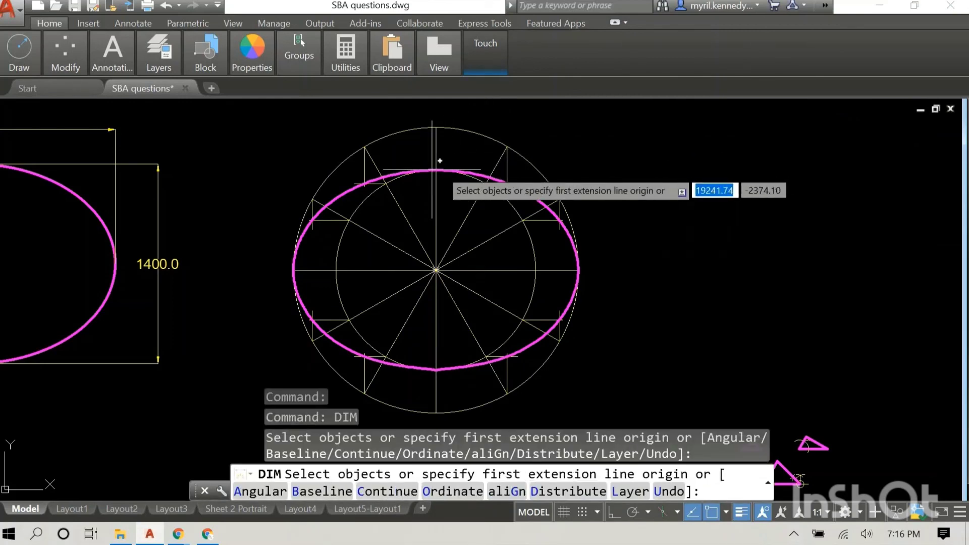
pyautogui.click(436, 170)
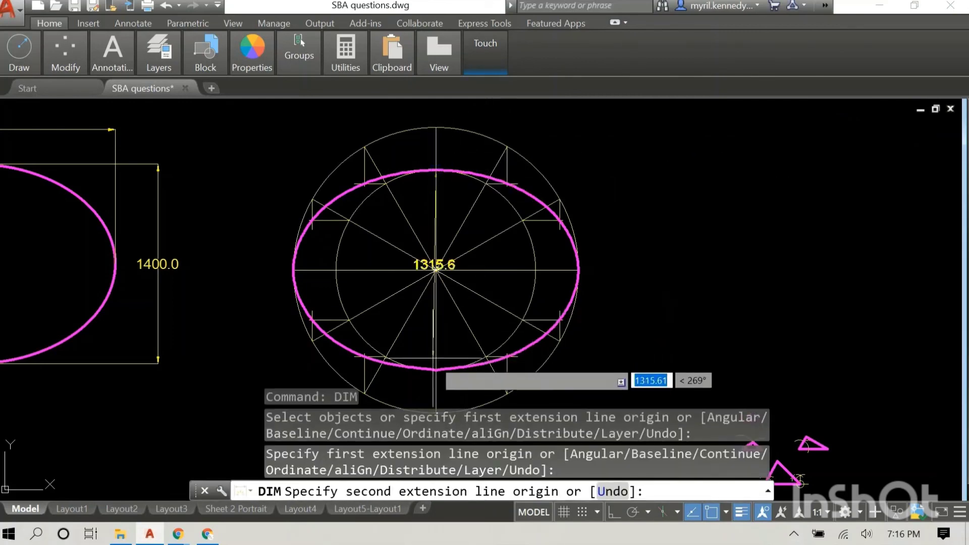
pyautogui.click(436, 369)
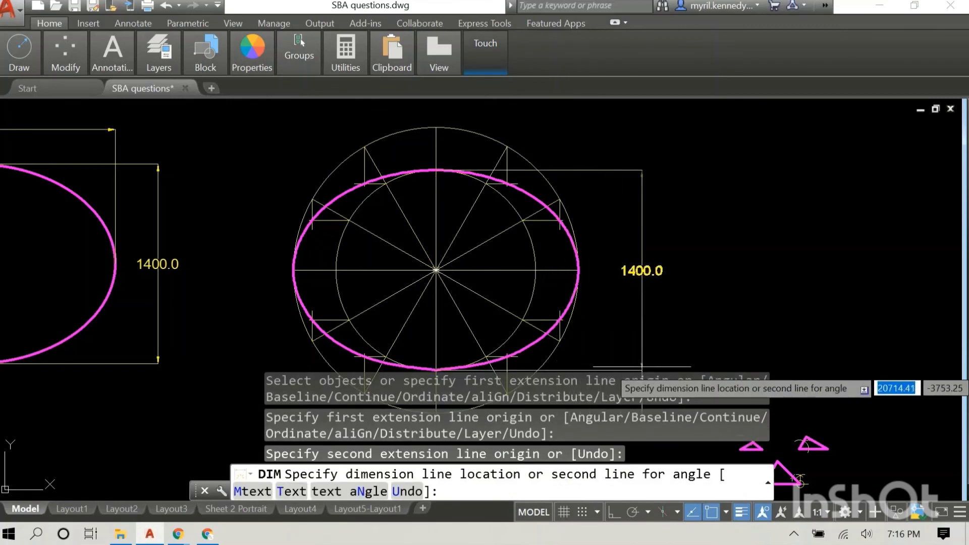